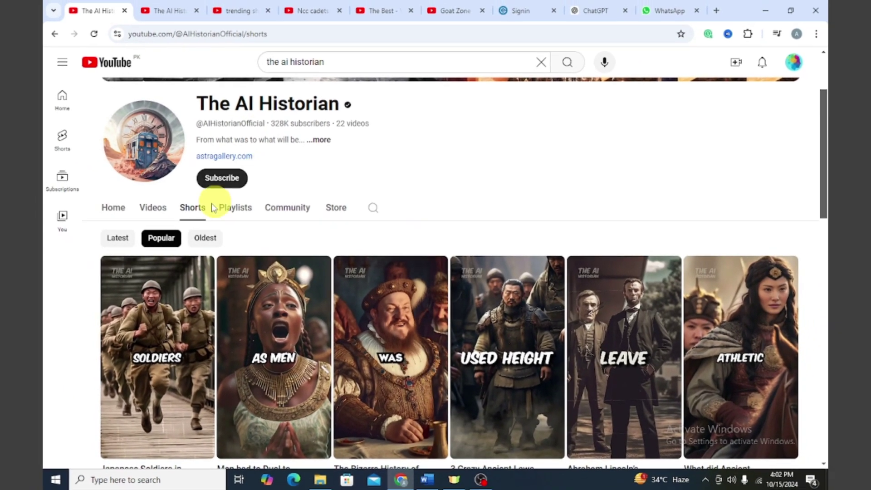
{"action": "scroll", "coordinate": [120, 296], "scroll_direction": "down", "scroll_amount": 2}
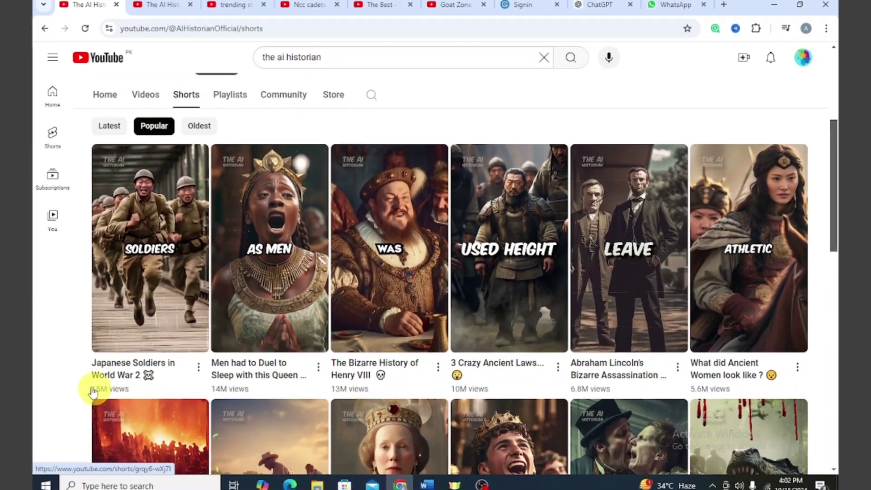
{"action": "scroll", "coordinate": [238, 375], "scroll_direction": "down", "scroll_amount": 1}
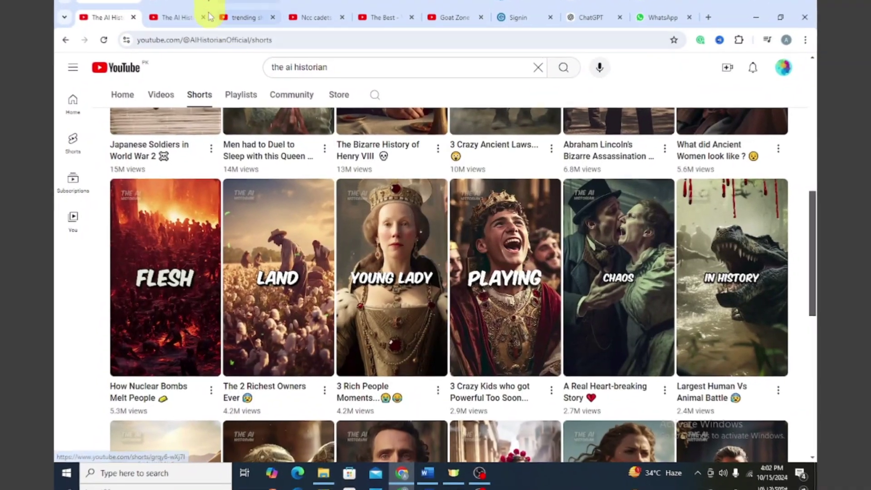
- Browse Shorts across the history, trending, respect-themed and Goat Zone YouTube tabs
{"action": "left_click", "coordinate": [174, 13]}
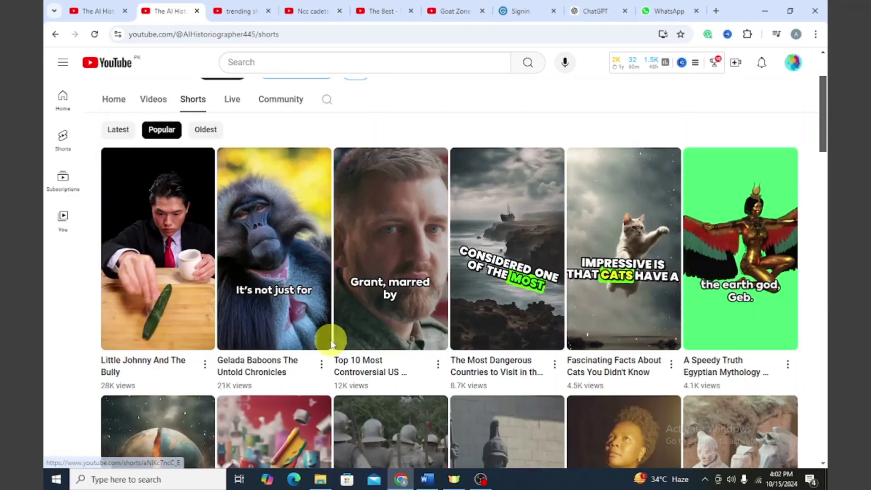
{"action": "scroll", "coordinate": [331, 340], "scroll_direction": "down", "scroll_amount": 2}
{"action": "scroll", "coordinate": [325, 351], "scroll_direction": "down", "scroll_amount": 2}
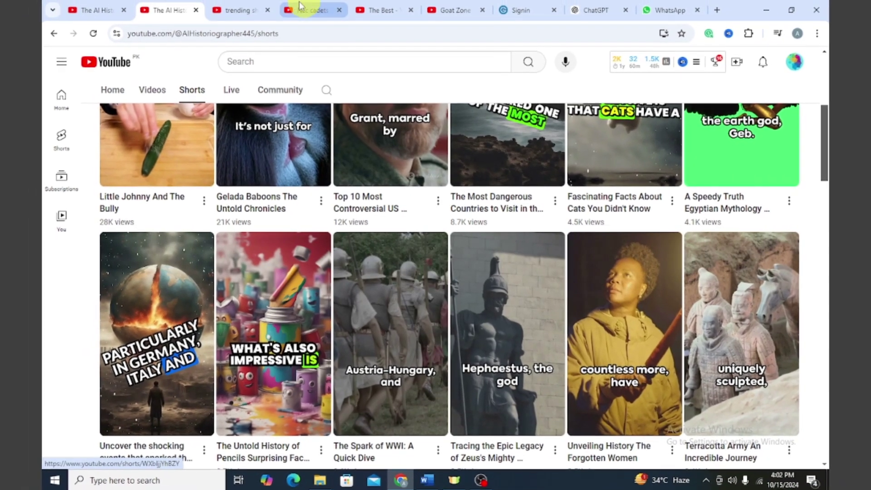
{"action": "left_click", "coordinate": [235, 9]}
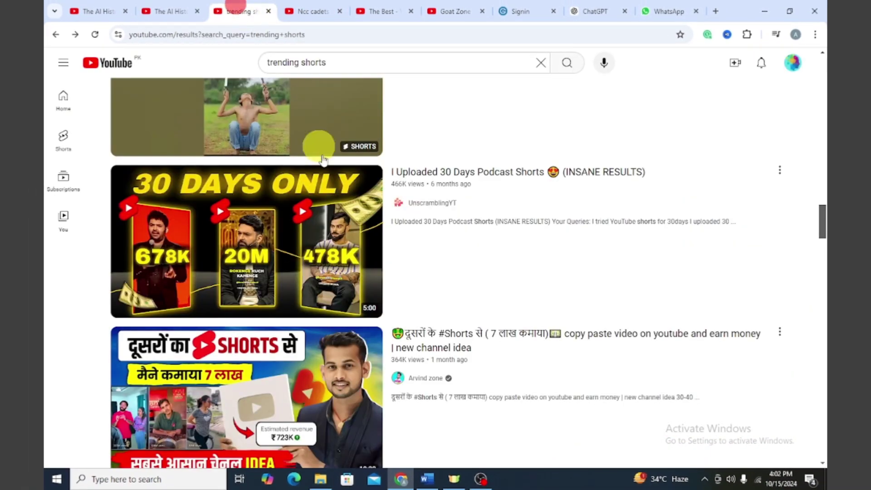
{"action": "scroll", "coordinate": [301, 240], "scroll_direction": "up", "scroll_amount": 2}
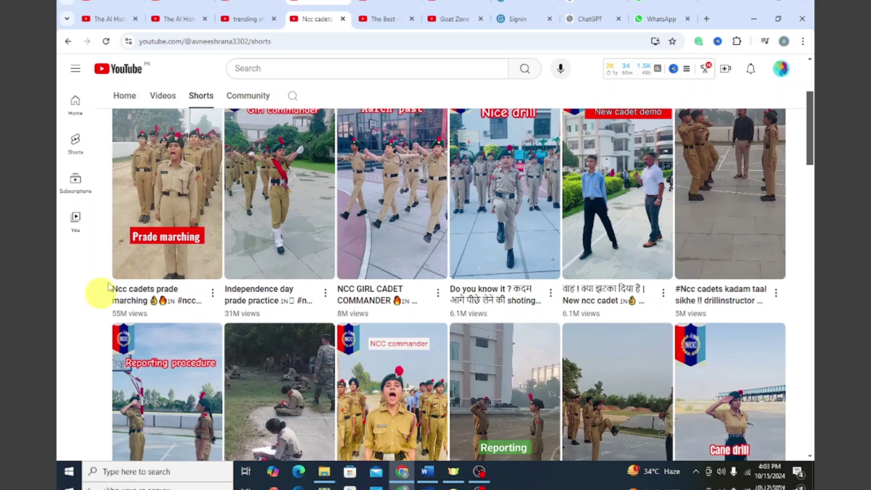
{"action": "scroll", "coordinate": [317, 389], "scroll_direction": "down", "scroll_amount": 2}
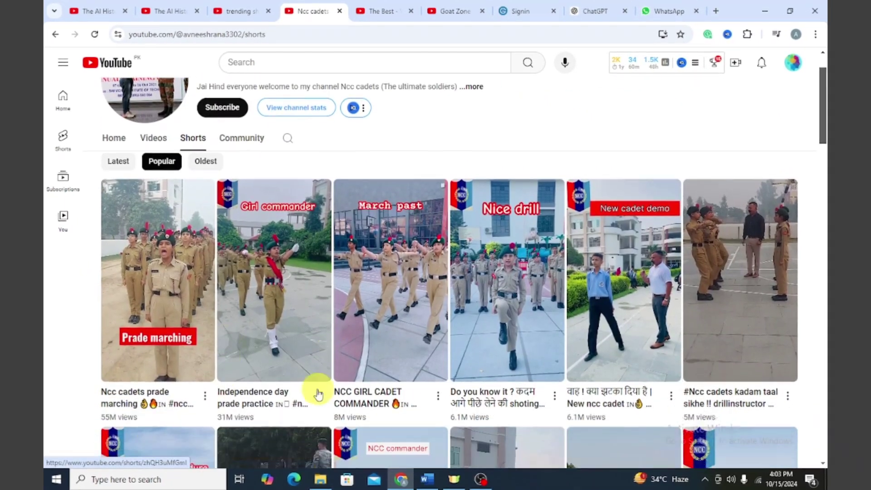
{"action": "scroll", "coordinate": [379, 193], "scroll_direction": "down", "scroll_amount": 3}
{"action": "scroll", "coordinate": [525, 233], "scroll_direction": "down", "scroll_amount": 3}
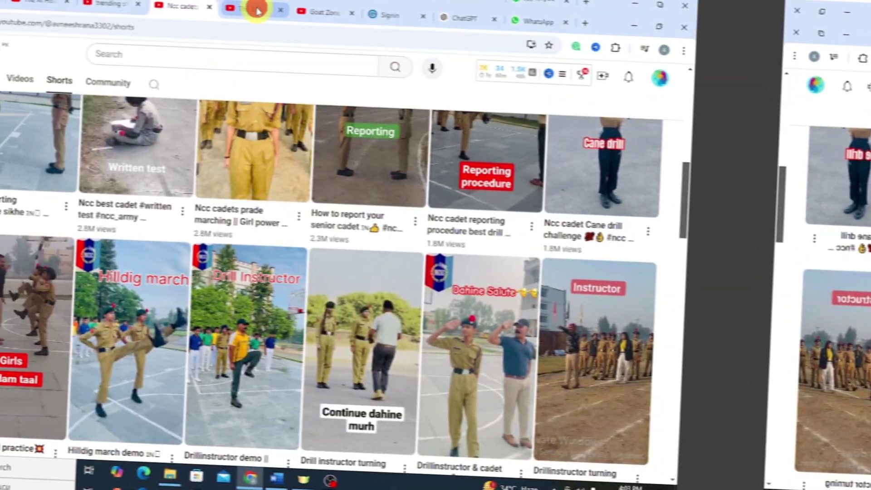
{"action": "left_click", "coordinate": [389, 37]}
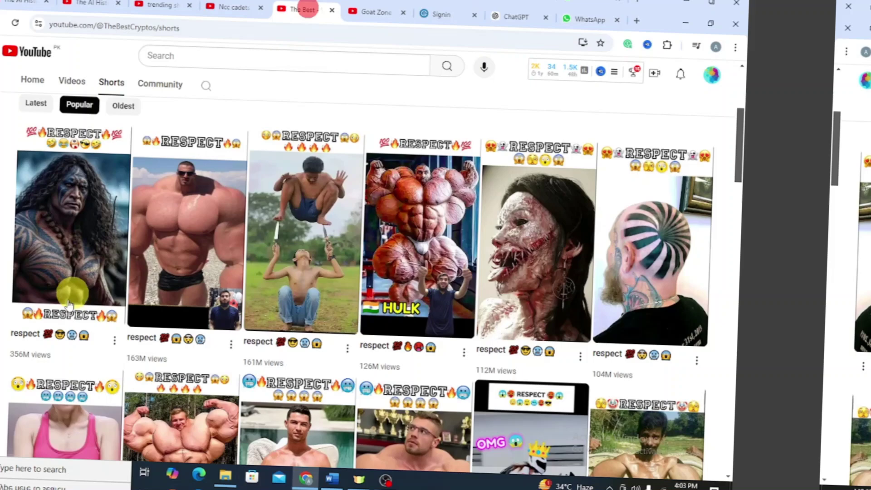
{"action": "scroll", "coordinate": [126, 368], "scroll_direction": "up", "scroll_amount": 3}
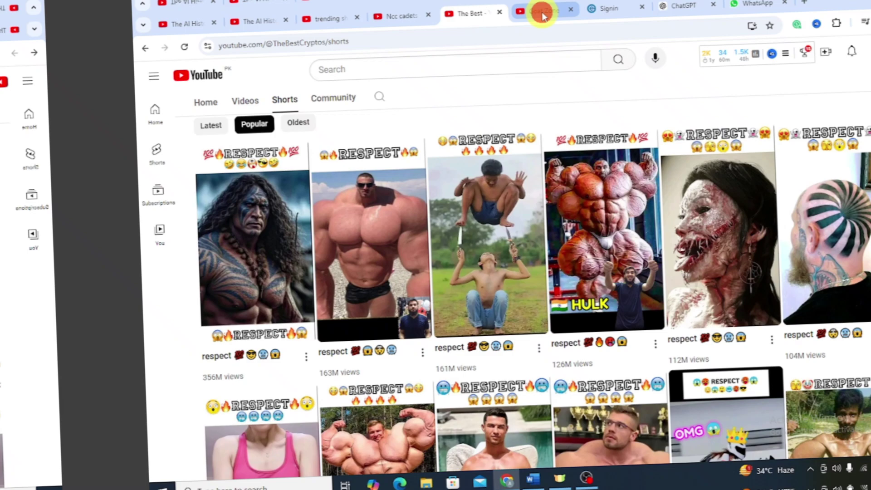
{"action": "left_click", "coordinate": [515, 11]}
{"action": "scroll", "coordinate": [218, 375], "scroll_direction": "down", "scroll_amount": 2}
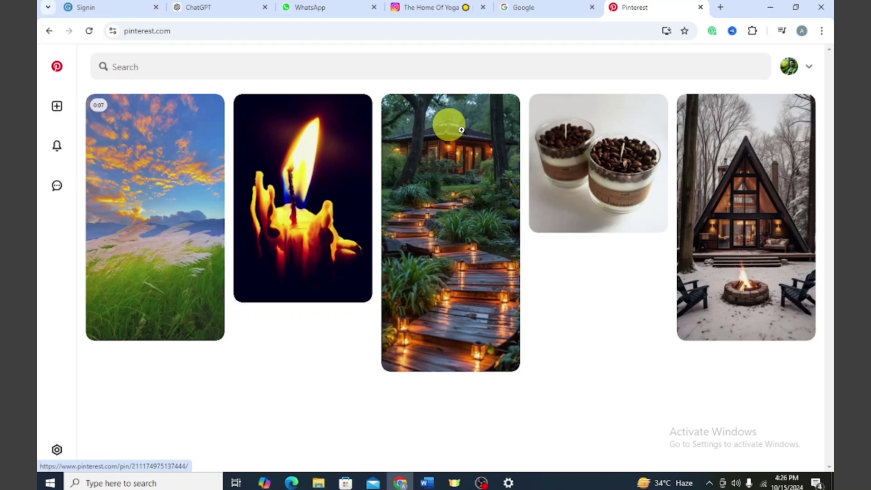
{"action": "scroll", "coordinate": [327, 286], "scroll_direction": "down", "scroll_amount": 2}
{"action": "scroll", "coordinate": [356, 283], "scroll_direction": "up", "scroll_amount": 2}
- Search Pinterest for 'beautiful scenery nature' using the search suggestion
{"action": "left_click", "coordinate": [168, 63]}
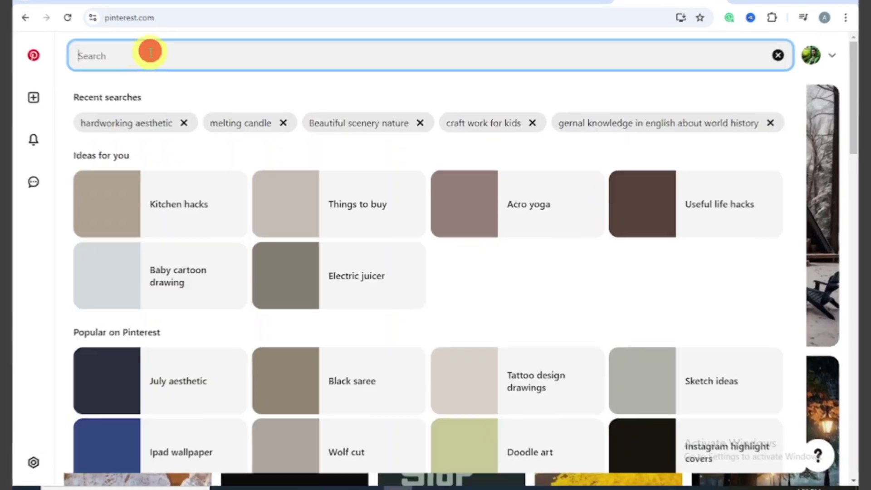
{"action": "type", "text": "beautiful scen"}
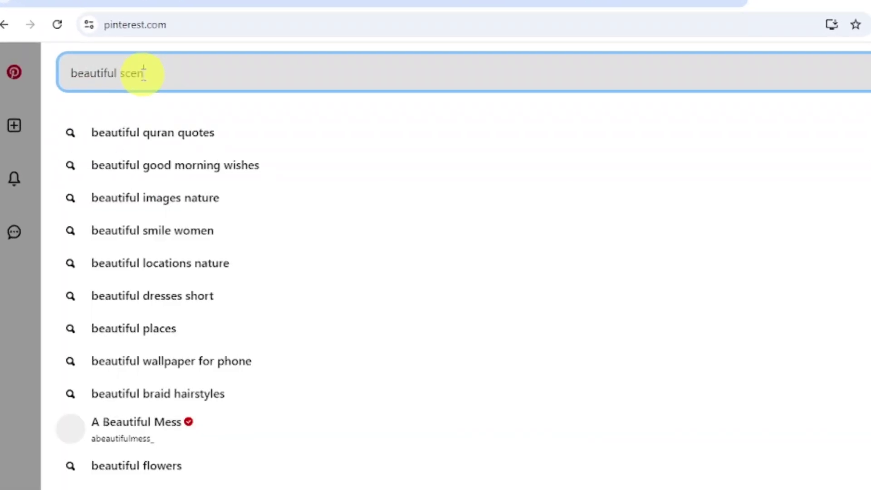
{"action": "type", "text": "ery"}
{"action": "key", "text": "Down"}
{"action": "key", "text": "Return"}
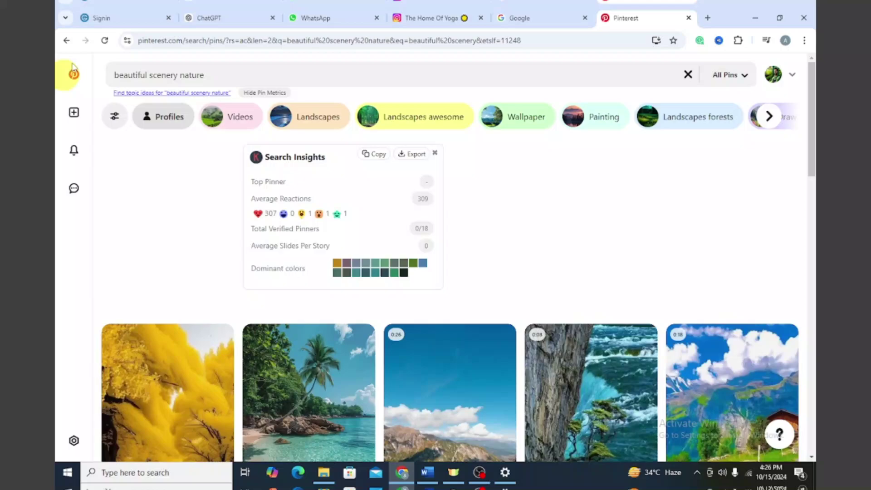
{"action": "scroll", "coordinate": [136, 171], "scroll_direction": "down", "scroll_amount": 3}
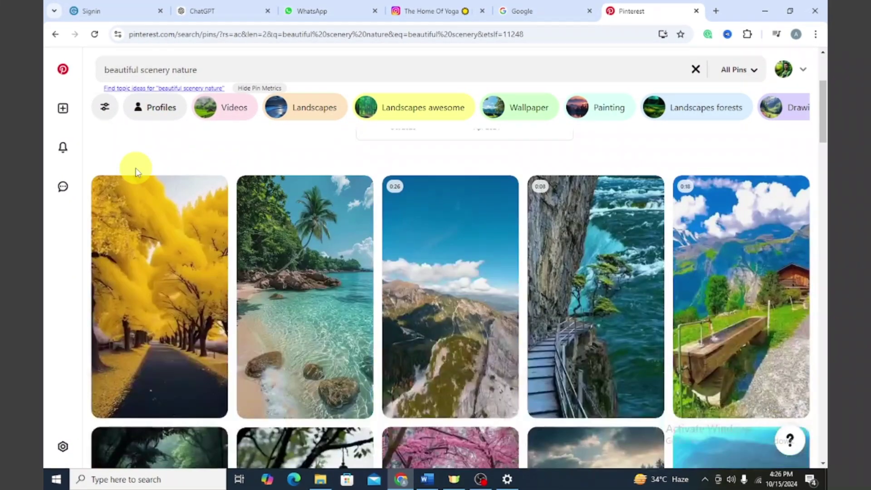
{"action": "scroll", "coordinate": [298, 249], "scroll_direction": "down", "scroll_amount": 2}
{"action": "scroll", "coordinate": [165, 256], "scroll_direction": "down", "scroll_amount": 1}
{"action": "scroll", "coordinate": [337, 336], "scroll_direction": "down", "scroll_amount": 2}
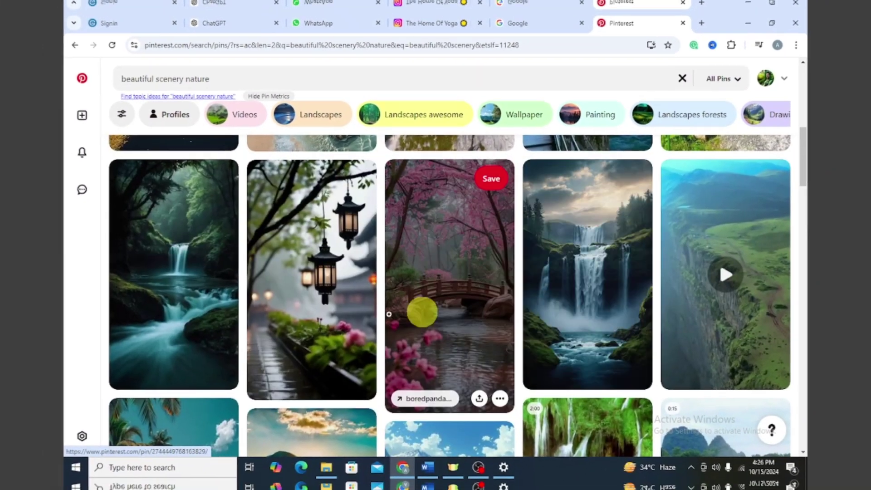
{"action": "scroll", "coordinate": [368, 286], "scroll_direction": "up", "scroll_amount": 3}
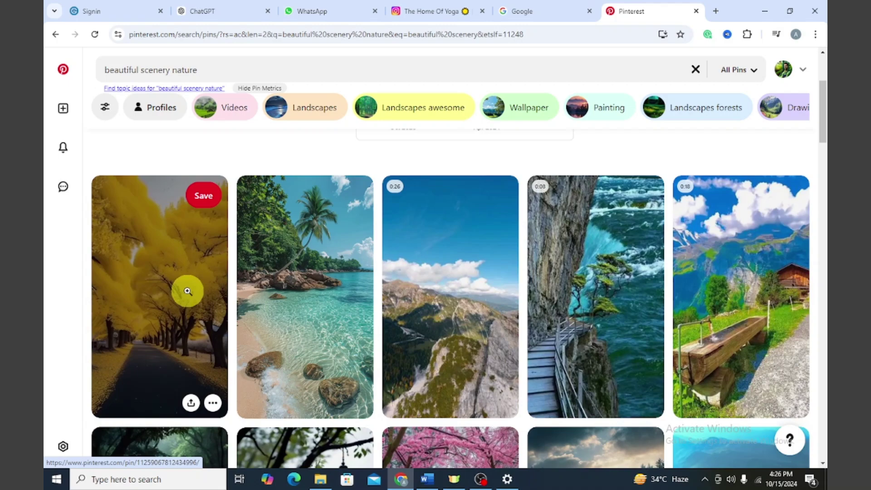
- Google 'pinterest video downloader' and open the Pinterest Downloader site
{"action": "left_click", "coordinate": [561, 9]}
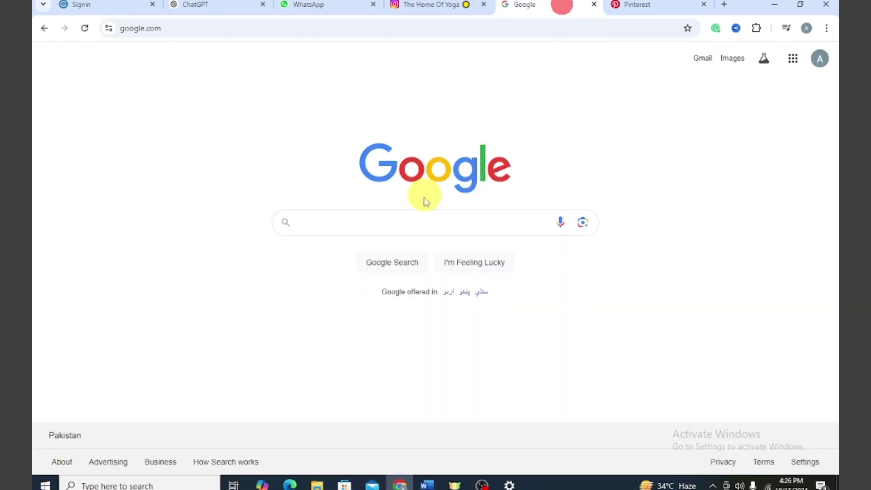
{"action": "left_click", "coordinate": [416, 222]}
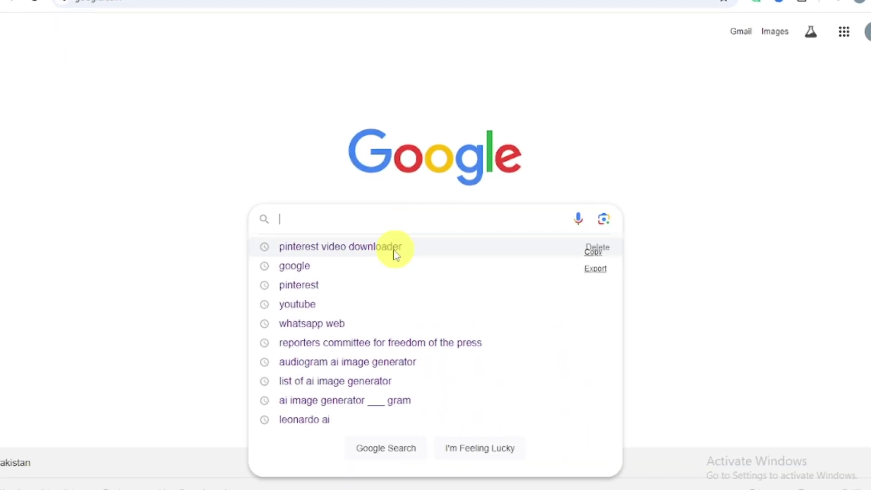
{"action": "left_click", "coordinate": [394, 247]}
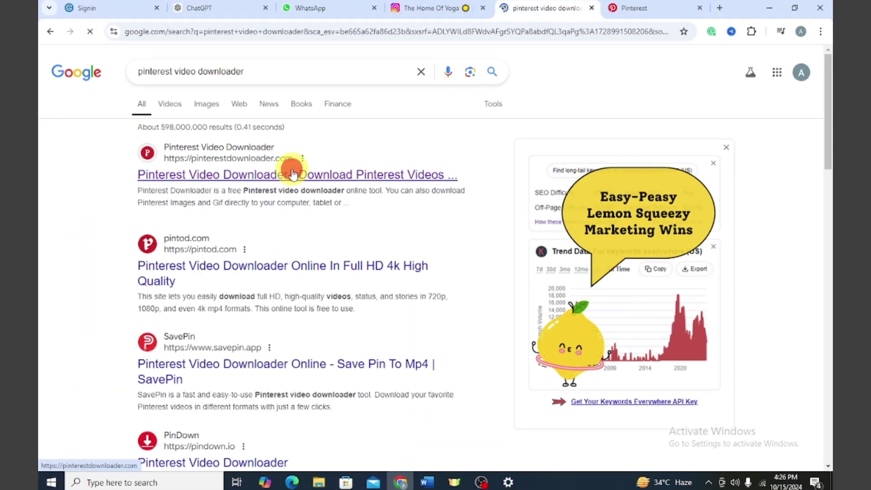
{"action": "left_click", "coordinate": [243, 133]}
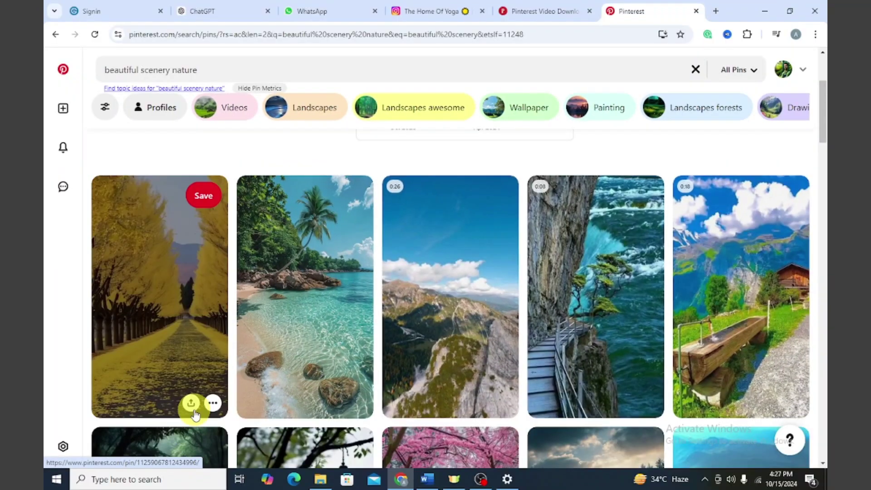
- Copy the yellow-tree pin's link and fetch its media in Pinterest Downloader
{"action": "left_click", "coordinate": [193, 407]}
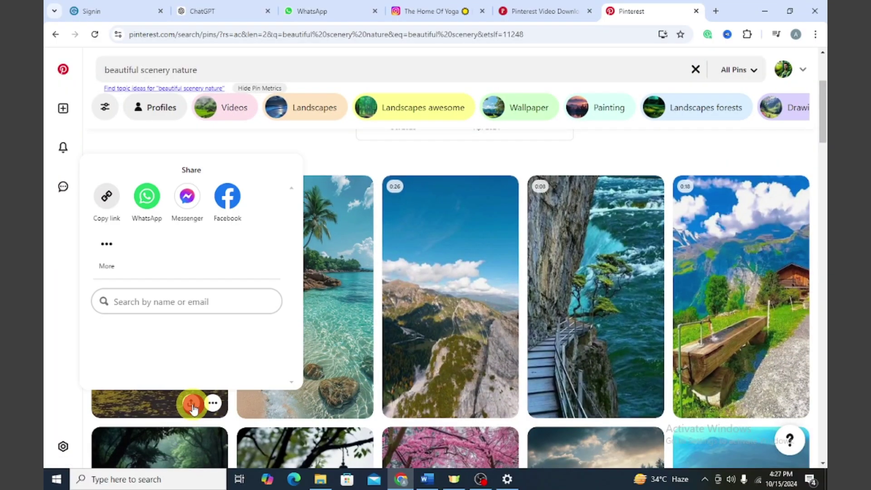
{"action": "left_click", "coordinate": [545, 12]}
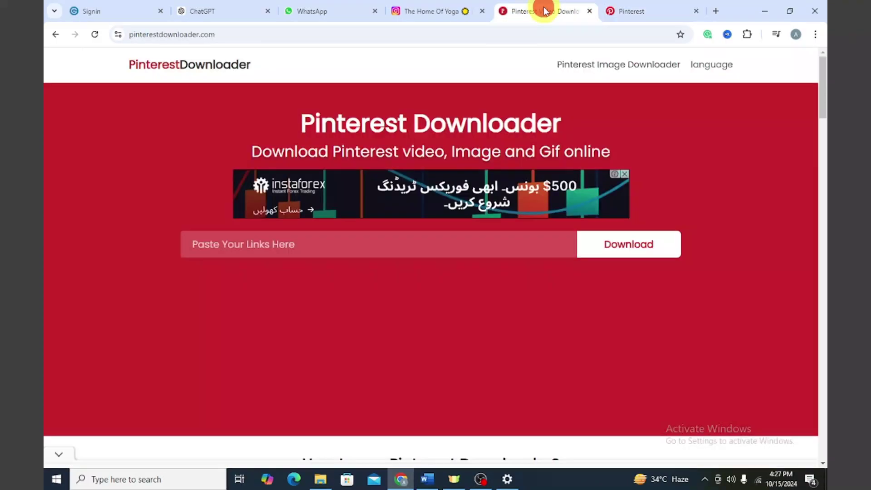
{"action": "left_click", "coordinate": [320, 245]}
{"action": "type", "text": "https://pin.it/3T9IDxHFw"}
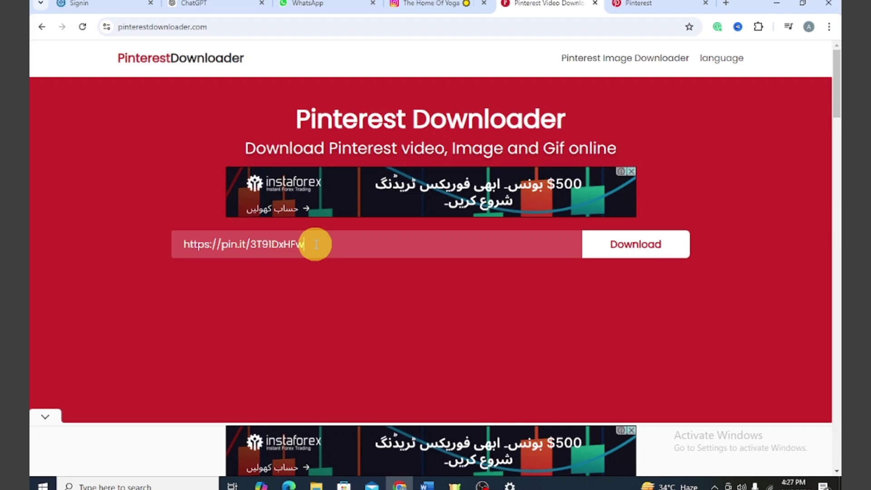
{"action": "left_click", "coordinate": [635, 244]}
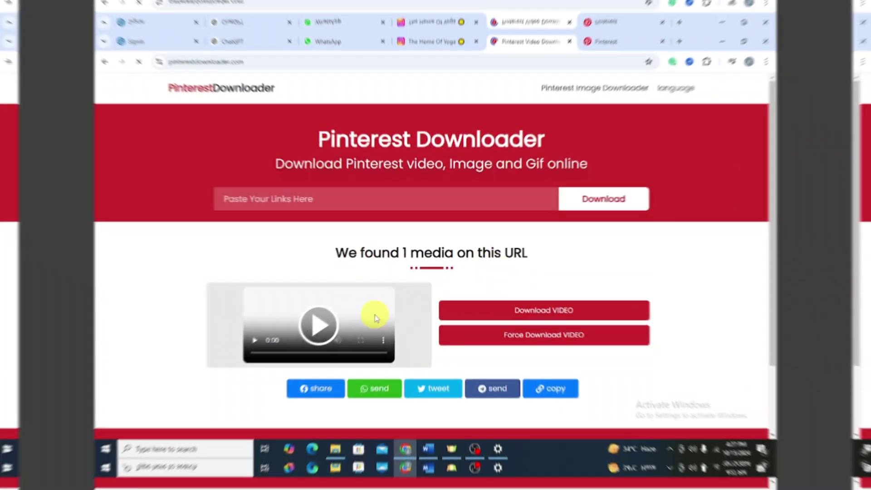
{"action": "scroll", "coordinate": [409, 381], "scroll_direction": "down", "scroll_amount": 5}
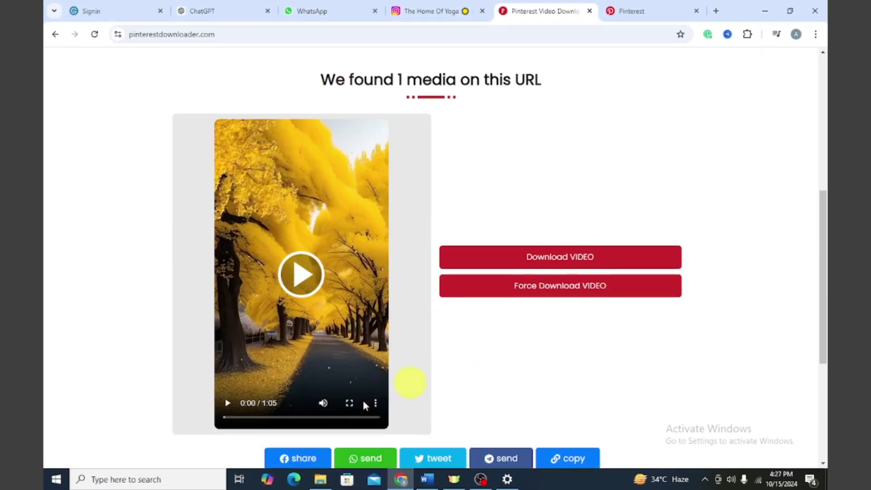
- Download the yellow-tree video and save it as an mp4
{"action": "left_click", "coordinate": [568, 259]}
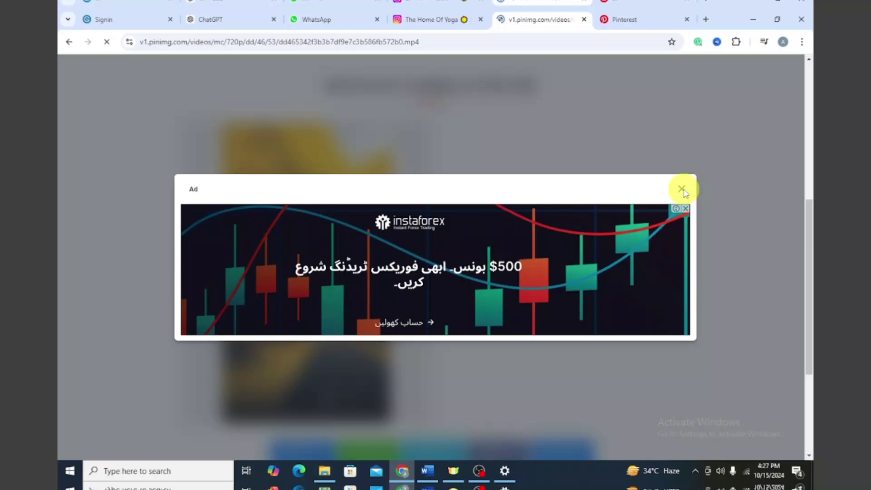
{"action": "left_click", "coordinate": [681, 188]}
{"action": "left_click", "coordinate": [541, 443]}
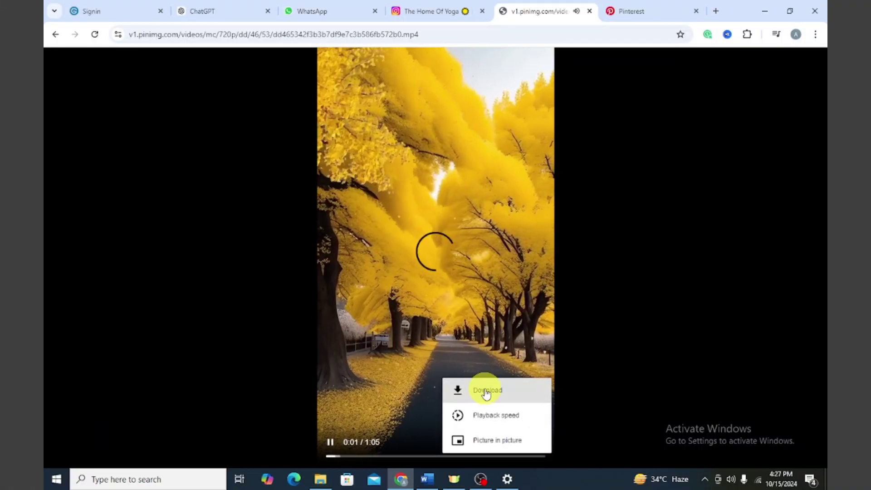
{"action": "left_click", "coordinate": [485, 388]}
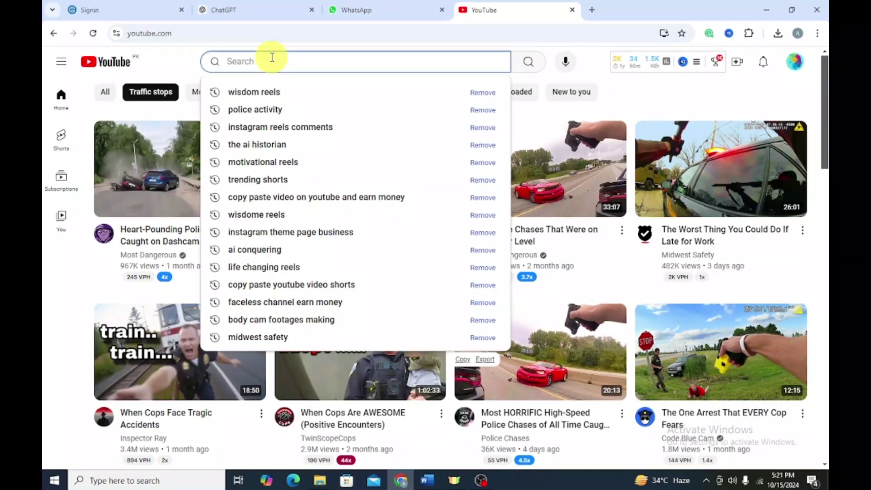
{"action": "type", "text": "Motivational "}
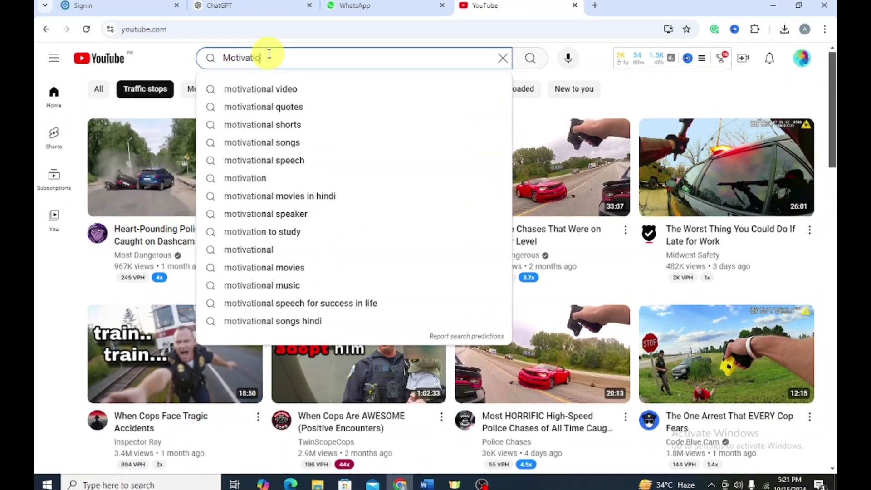
{"action": "type", "text": "reels"}
- Search YouTube for Motivational reels and Wisdom reels, comparing their vidIQ keyword scores
{"action": "key", "text": "Return"}
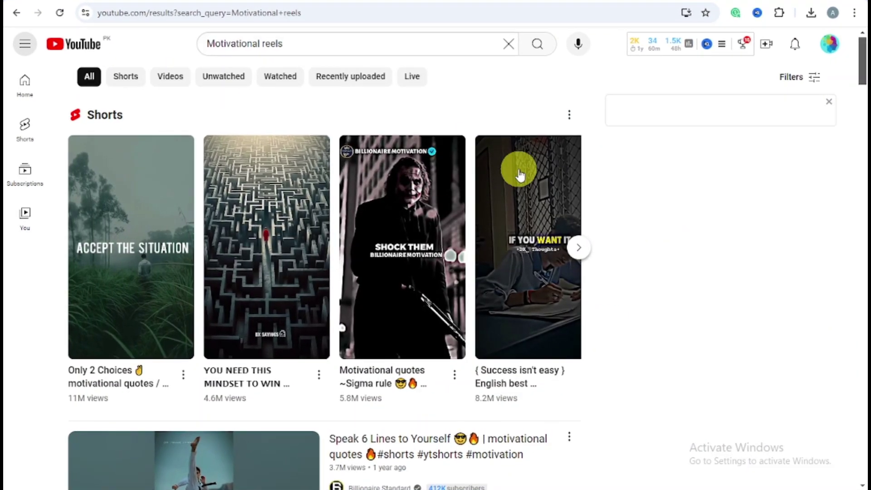
{"action": "scroll", "coordinate": [519, 170], "scroll_direction": "down", "scroll_amount": 3}
{"action": "scroll", "coordinate": [520, 171], "scroll_direction": "down", "scroll_amount": 1}
{"action": "scroll", "coordinate": [538, 225], "scroll_direction": "down", "scroll_amount": 3}
{"action": "scroll", "coordinate": [541, 219], "scroll_direction": "down", "scroll_amount": 1}
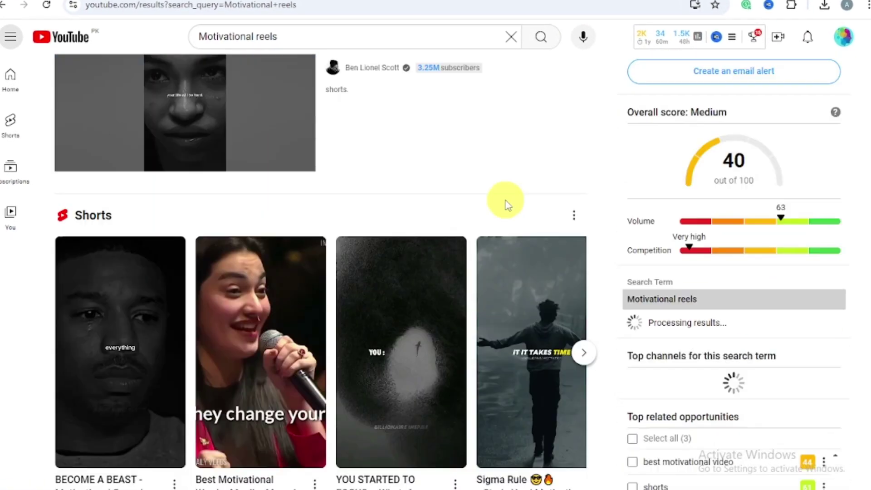
{"action": "scroll", "coordinate": [506, 201], "scroll_direction": "up", "scroll_amount": 2}
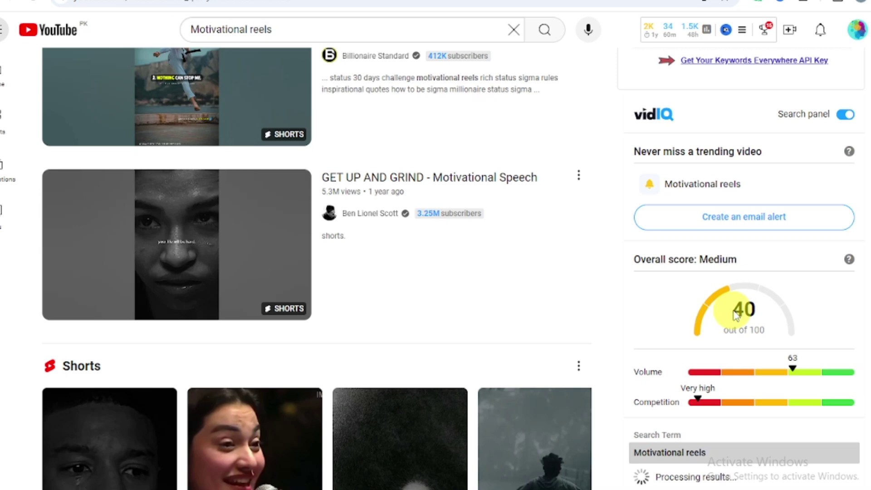
{"action": "left_click_drag", "start_coordinate": [741, 310], "coordinate": [731, 310]}
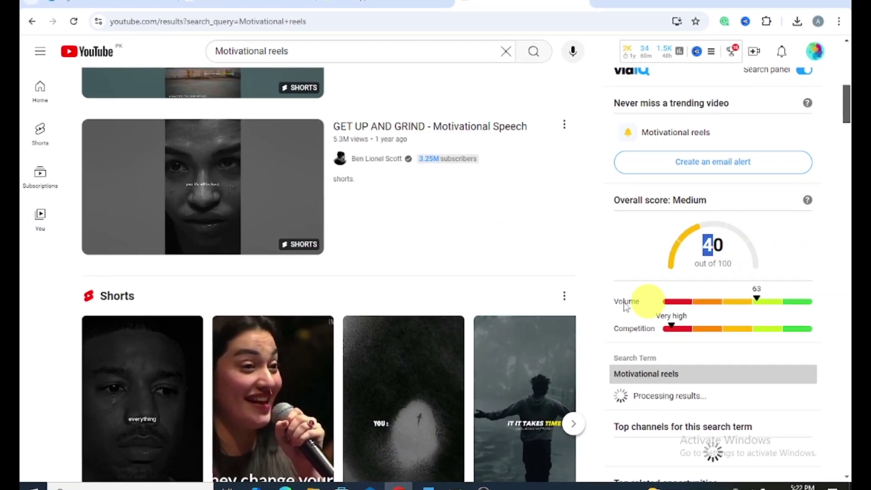
{"action": "scroll", "coordinate": [625, 306], "scroll_direction": "up", "scroll_amount": 3}
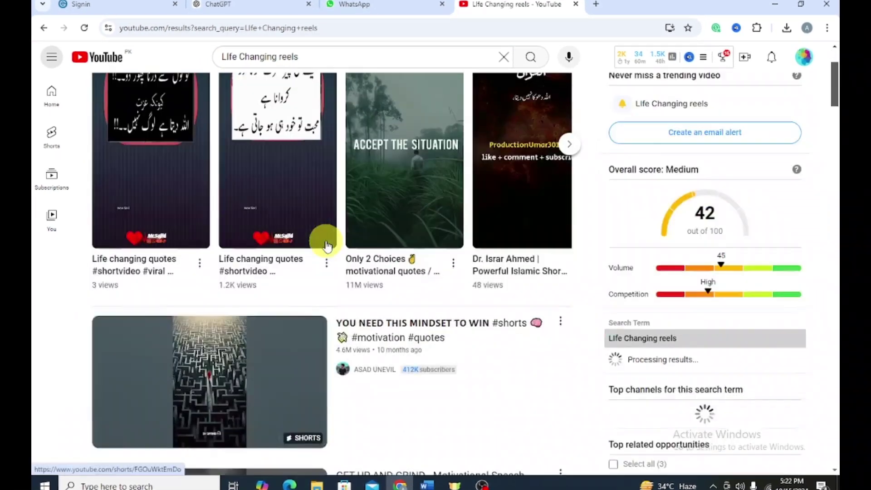
{"action": "scroll", "coordinate": [229, 306], "scroll_direction": "down", "scroll_amount": 2}
{"action": "scroll", "coordinate": [428, 249], "scroll_direction": "down", "scroll_amount": 2}
{"action": "scroll", "coordinate": [715, 409], "scroll_direction": "up", "scroll_amount": 4}
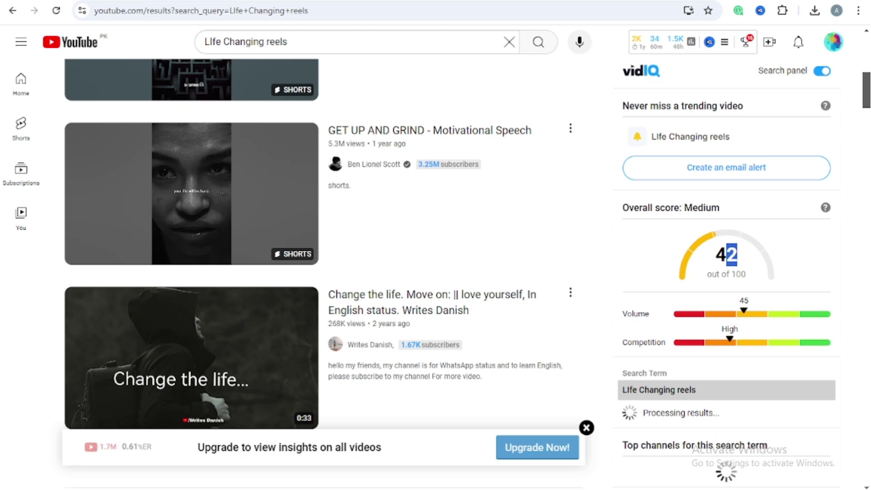
{"action": "type", "text": "Wisdom"}
{"action": "key", "text": "Return"}
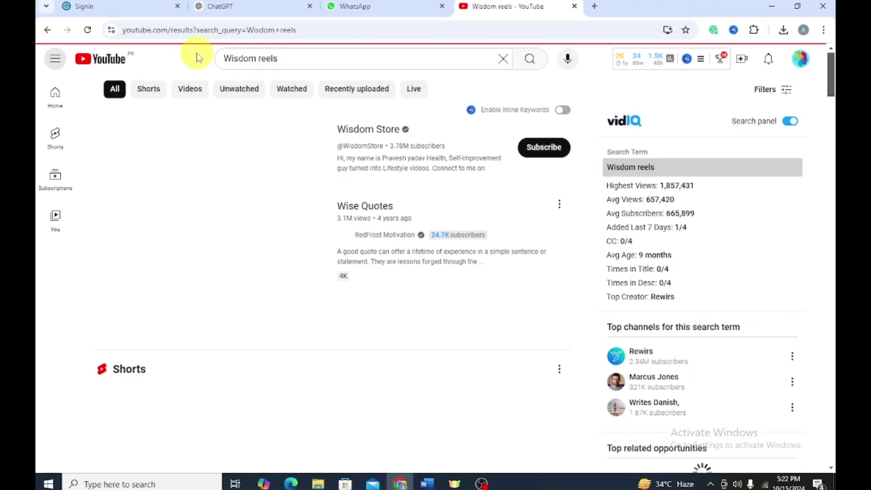
{"action": "scroll", "coordinate": [466, 269], "scroll_direction": "down", "scroll_amount": 2}
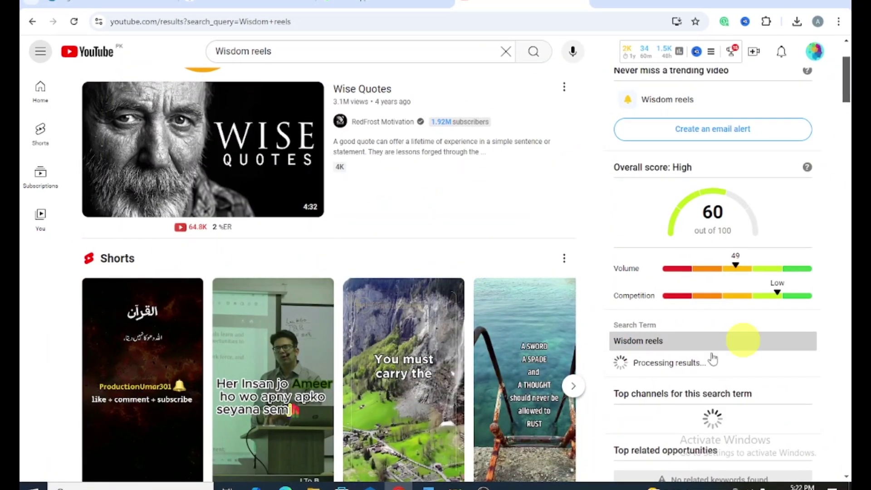
{"action": "key", "text": "ctrl+Tab"}
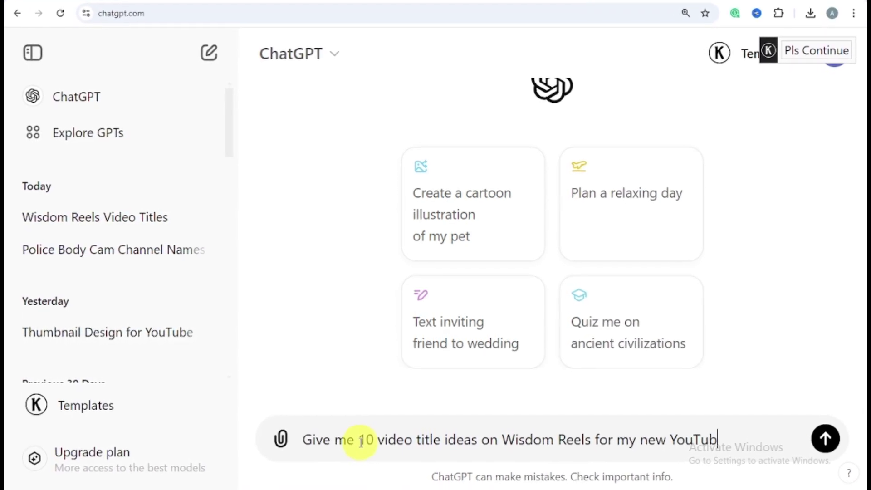
- Get ten Wisdom Reels titles, then a one-minute narration-only script for the first title
{"action": "key", "text": "Return"}
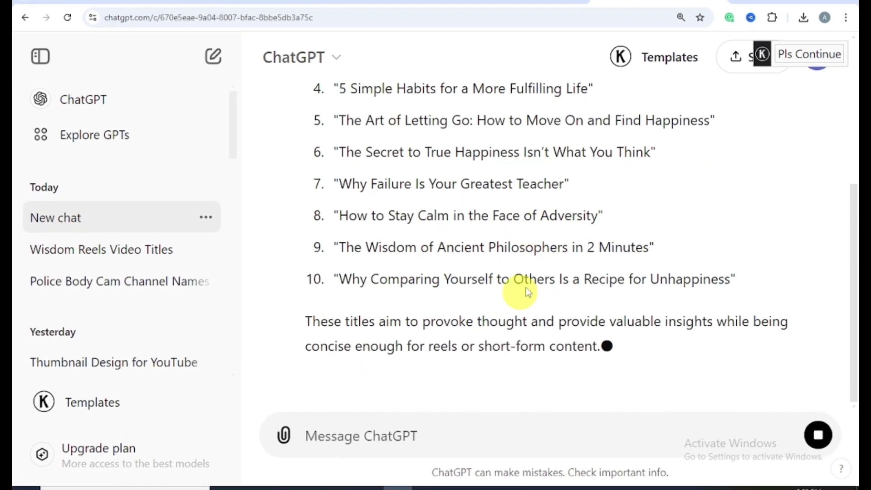
{"action": "scroll", "coordinate": [478, 287], "scroll_direction": "up", "scroll_amount": 5}
{"action": "left_click_drag", "start_coordinate": [340, 229], "coordinate": [687, 230]}
{"action": "type", "text": "Generate one minute video short script for the topic:"}
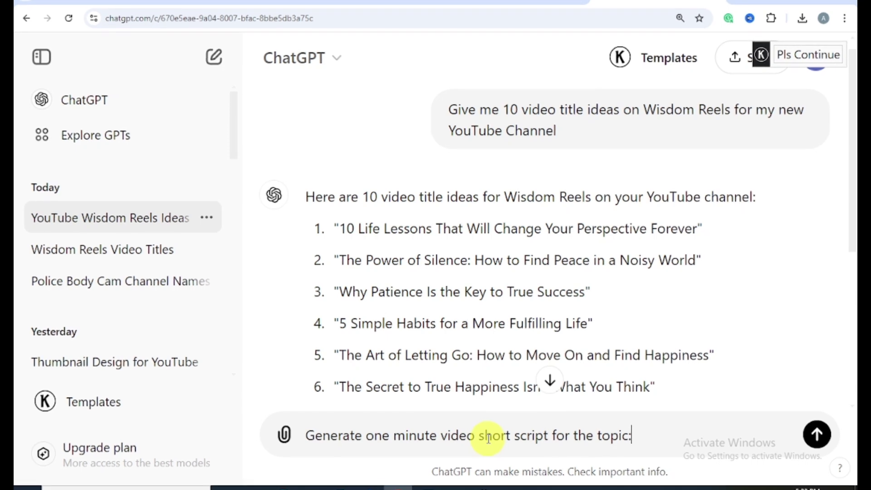
{"action": "type", "text": "\"10 Life Lessons That Will Change Your Perspective Forever\""}
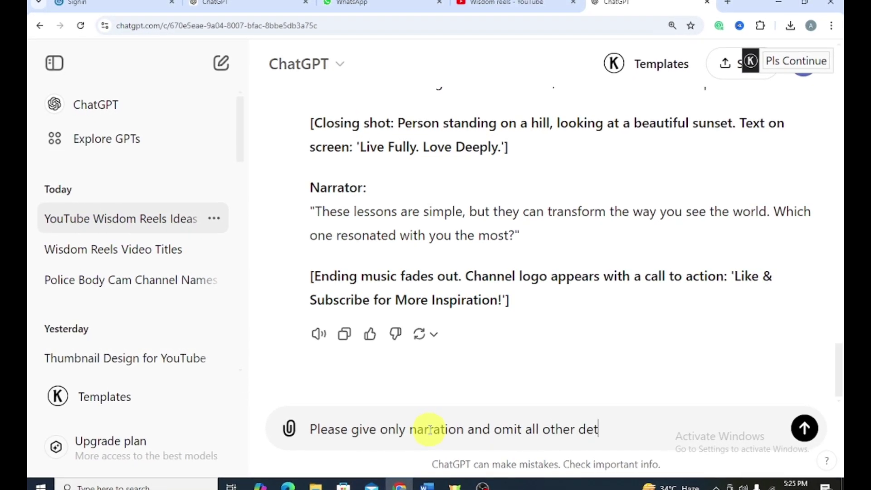
{"action": "key", "text": "Return"}
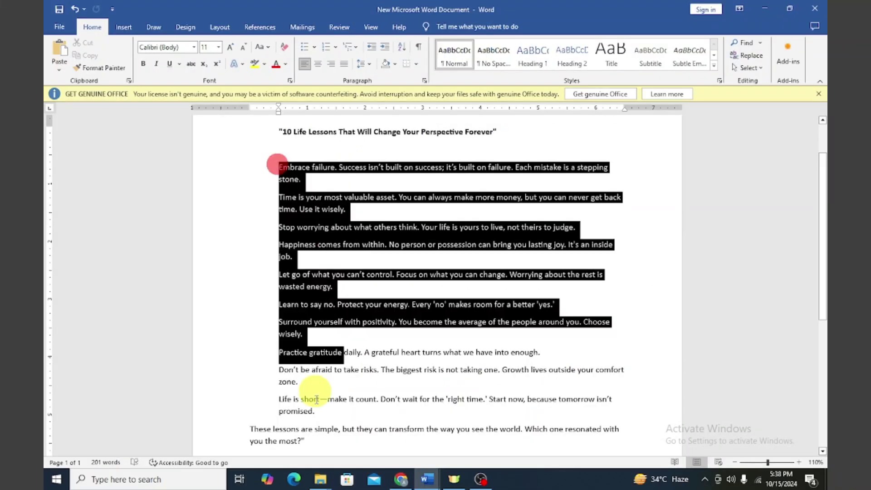
- Copy the full ten life lessons narration from the Word document
{"action": "left_click_drag", "start_coordinate": [316, 399], "coordinate": [304, 441]}
{"action": "right_click", "coordinate": [281, 208]}
{"action": "left_click", "coordinate": [336, 245]}
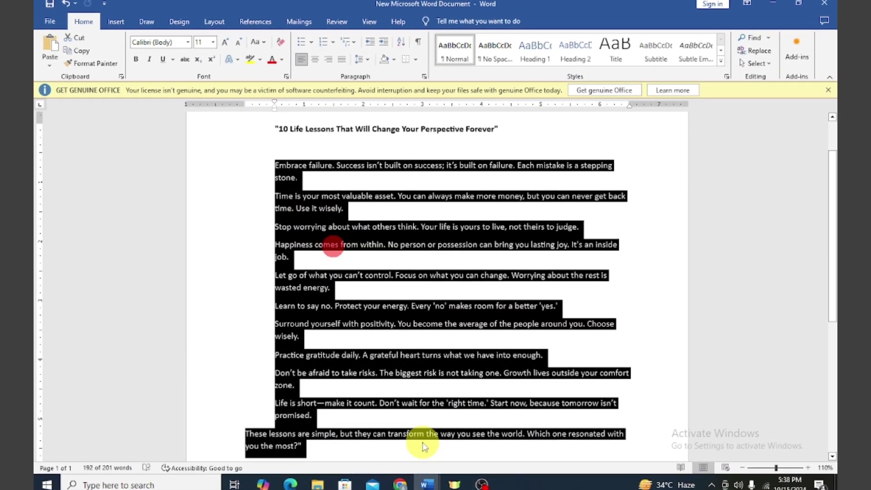
{"action": "left_click", "coordinate": [400, 485]}
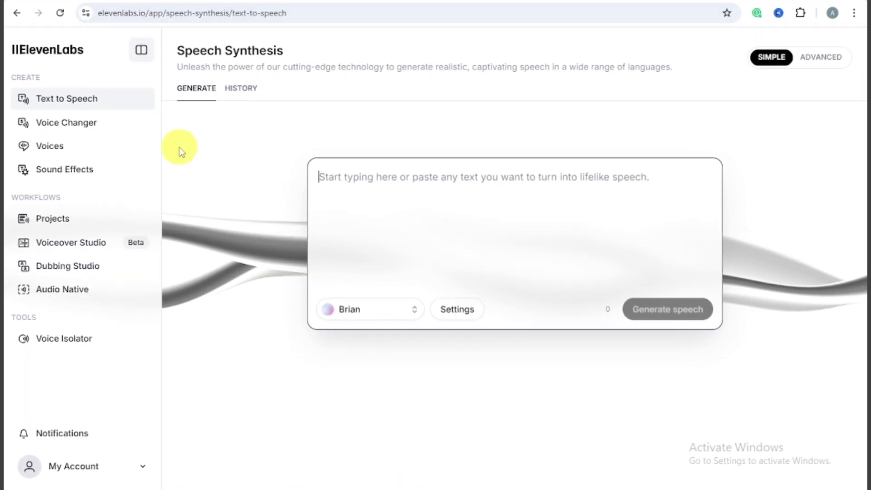
- Paste the narration into Text to Speech and generate it with the Brian voice
{"action": "key", "text": "ctrl+v"}
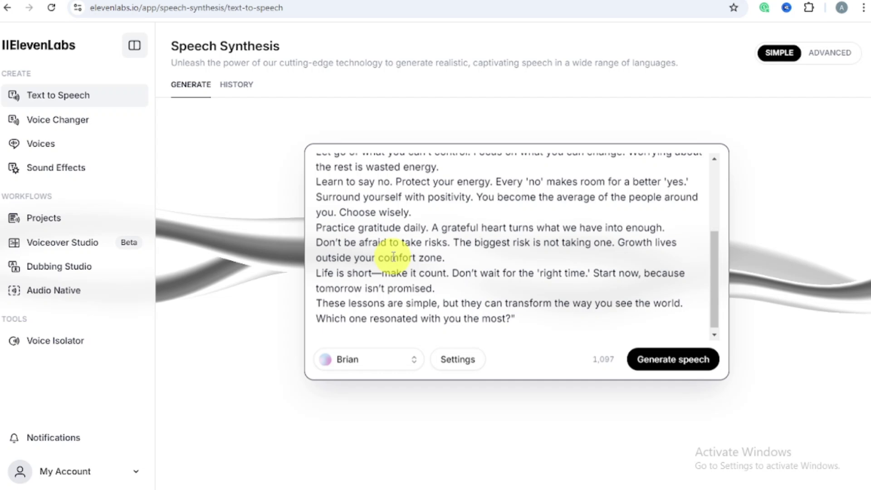
{"action": "left_click", "coordinate": [411, 365]}
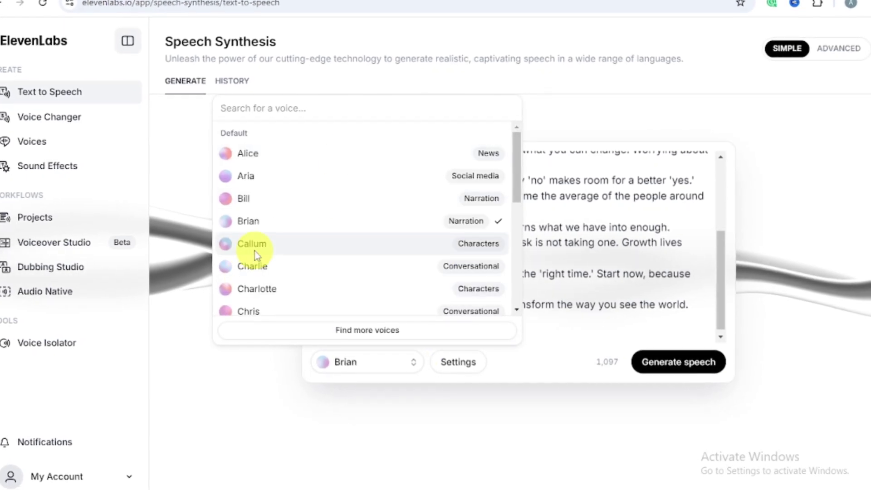
{"action": "scroll", "coordinate": [252, 266], "scroll_direction": "down", "scroll_amount": 4}
{"action": "scroll", "coordinate": [253, 278], "scroll_direction": "up", "scroll_amount": 4}
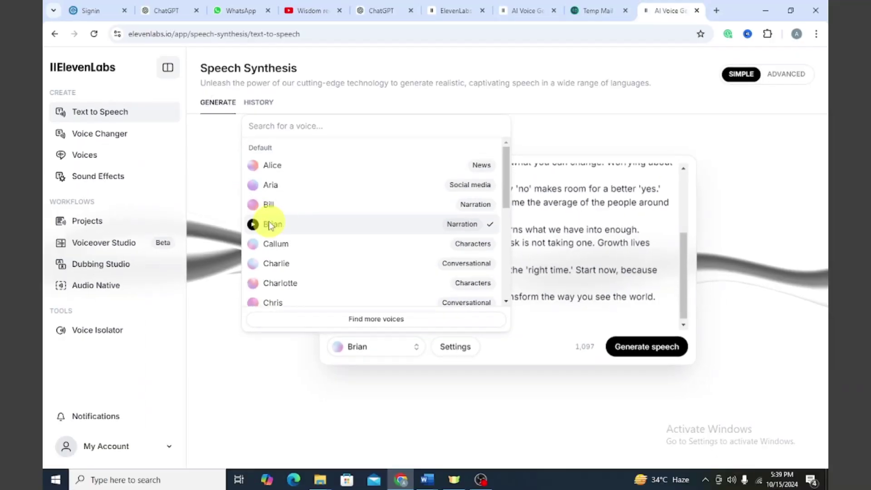
{"action": "left_click", "coordinate": [264, 217]}
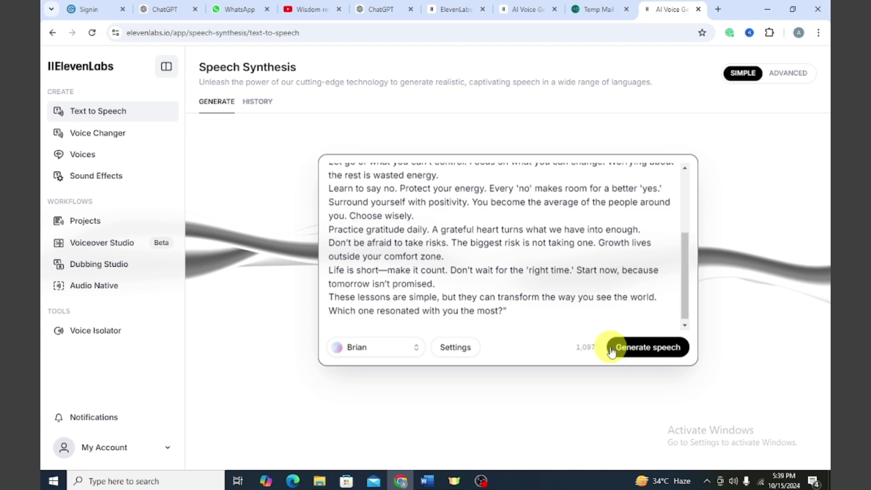
{"action": "left_click", "coordinate": [665, 356]}
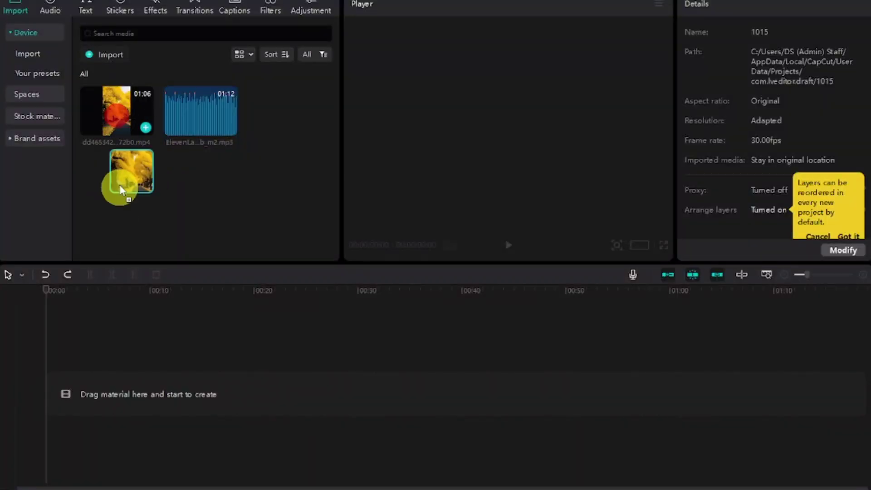
- Place the yellow-tree video and the ElevenLabs voiceover track beneath it on the timeline
{"action": "left_click_drag", "start_coordinate": [121, 191], "coordinate": [111, 384]}
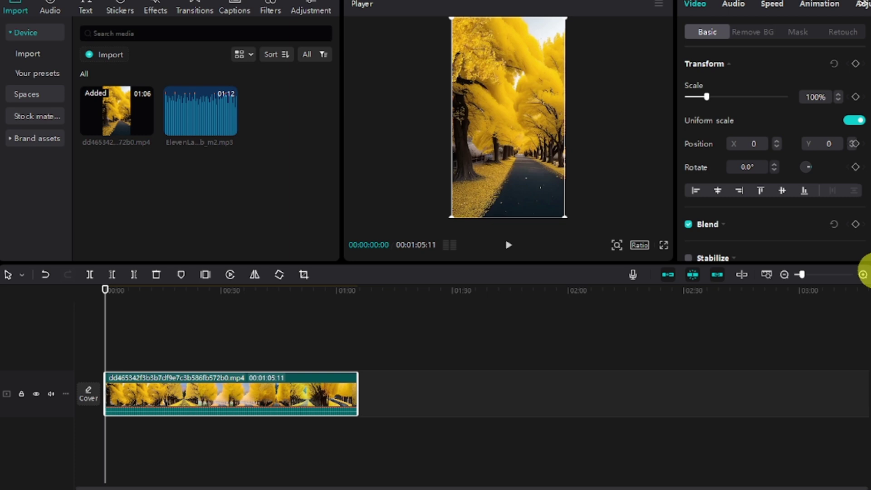
{"action": "left_click", "coordinate": [862, 275]}
{"action": "left_click", "coordinate": [862, 274]}
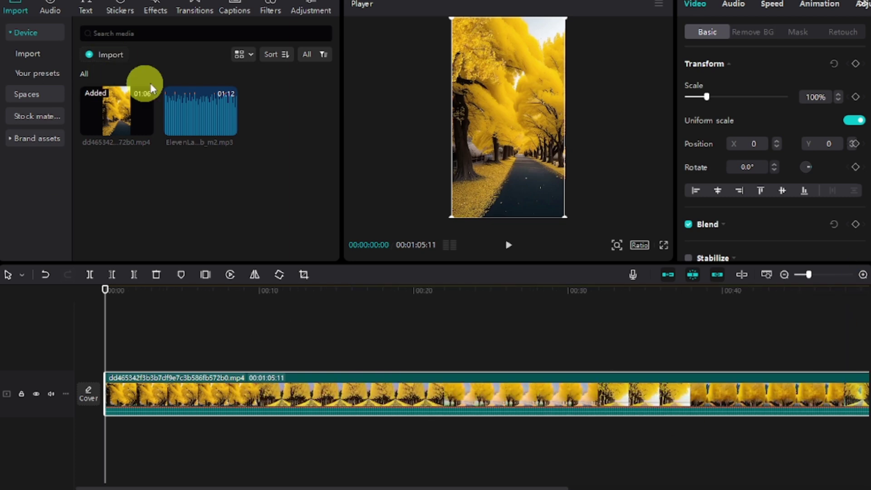
{"action": "left_click_drag", "start_coordinate": [198, 113], "coordinate": [115, 438]}
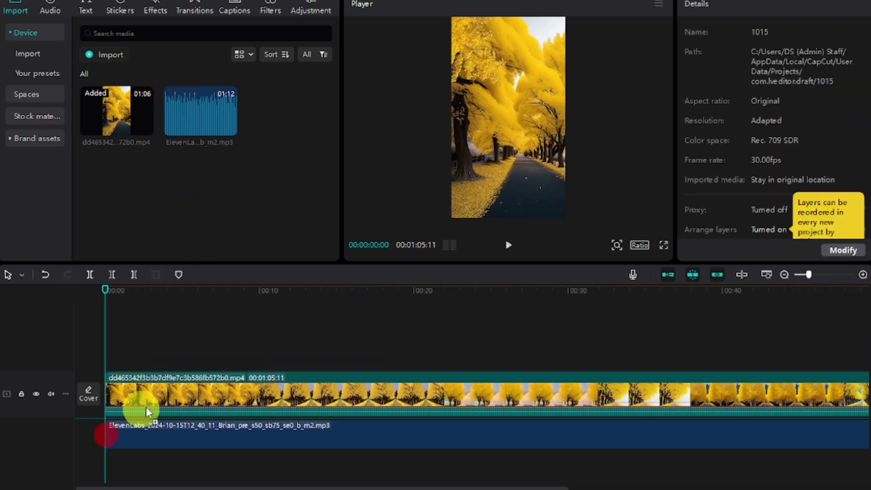
{"action": "left_click", "coordinate": [784, 278]}
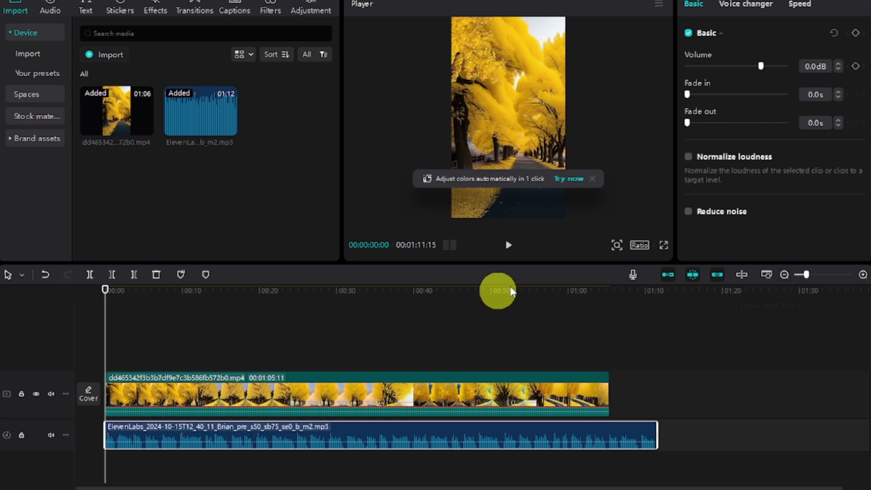
- Extract the video clip's original audio and delete it
{"action": "left_click", "coordinate": [421, 336]}
{"action": "left_click", "coordinate": [482, 397]}
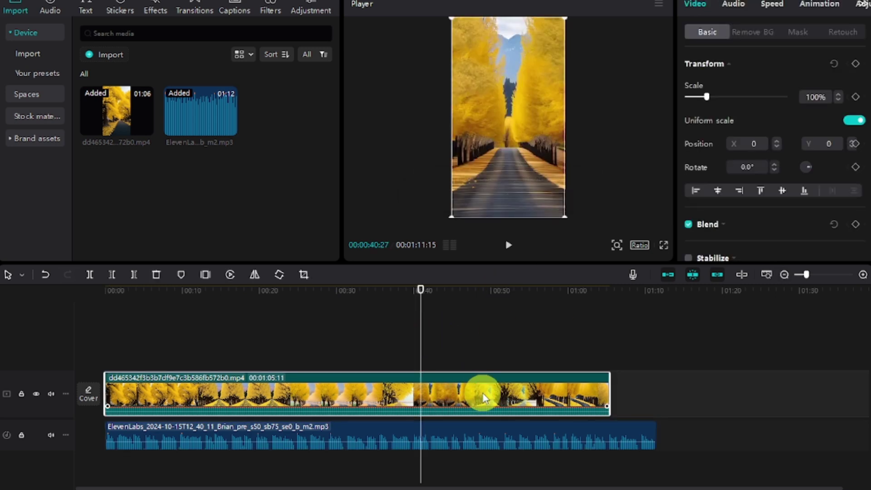
{"action": "right_click", "coordinate": [482, 396]}
{"action": "left_click", "coordinate": [524, 395]}
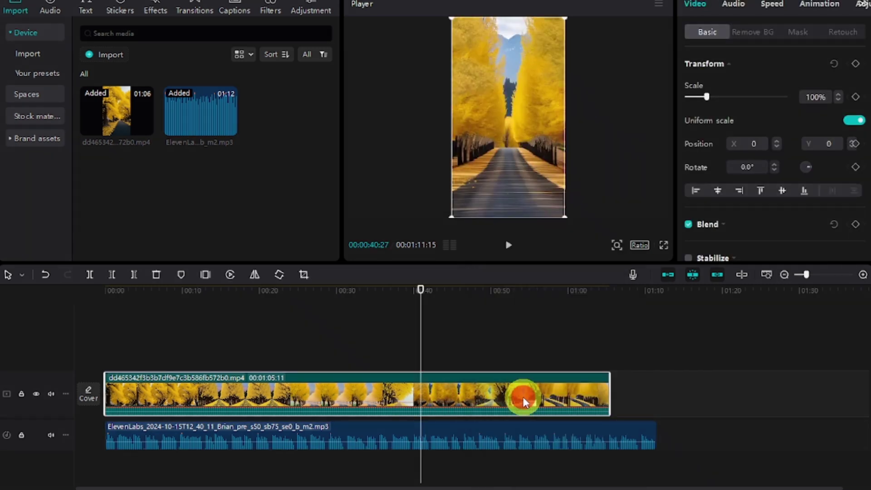
{"action": "left_click", "coordinate": [481, 436]}
{"action": "key", "text": "Delete"}
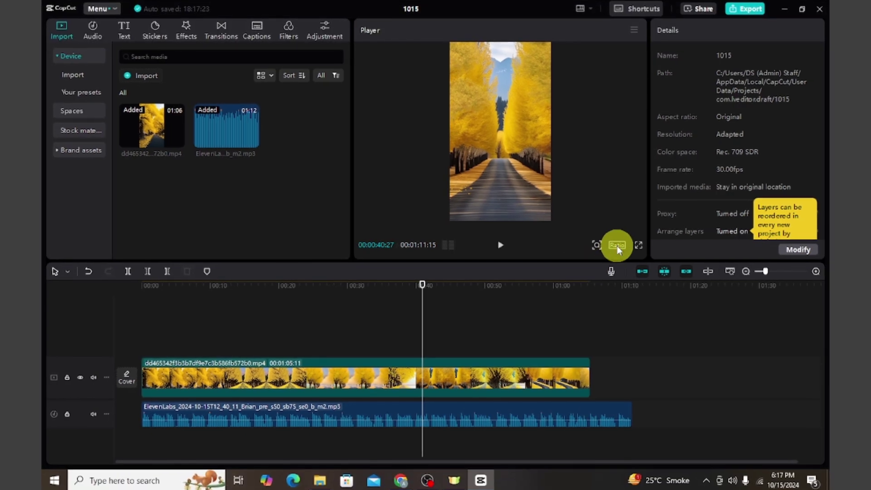
- Switch the player ratio to 9:16, then generate Auto captions from the Brian narration
{"action": "left_click", "coordinate": [618, 246]}
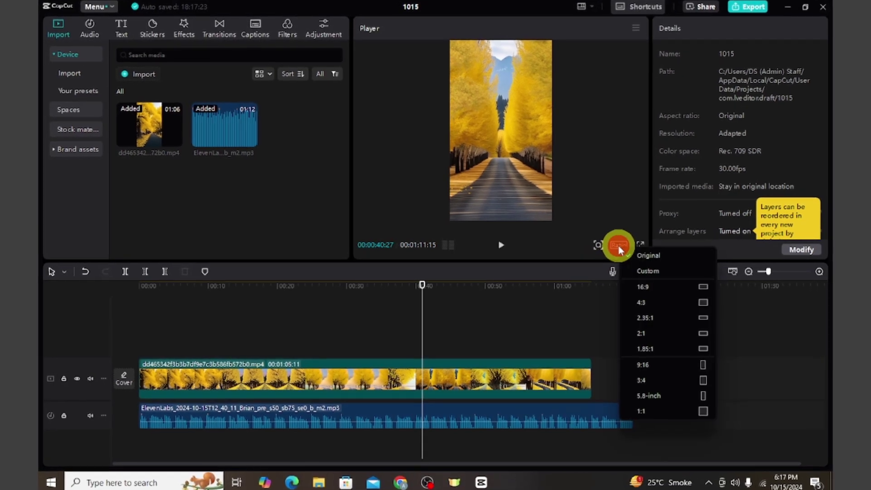
{"action": "left_click", "coordinate": [646, 366]}
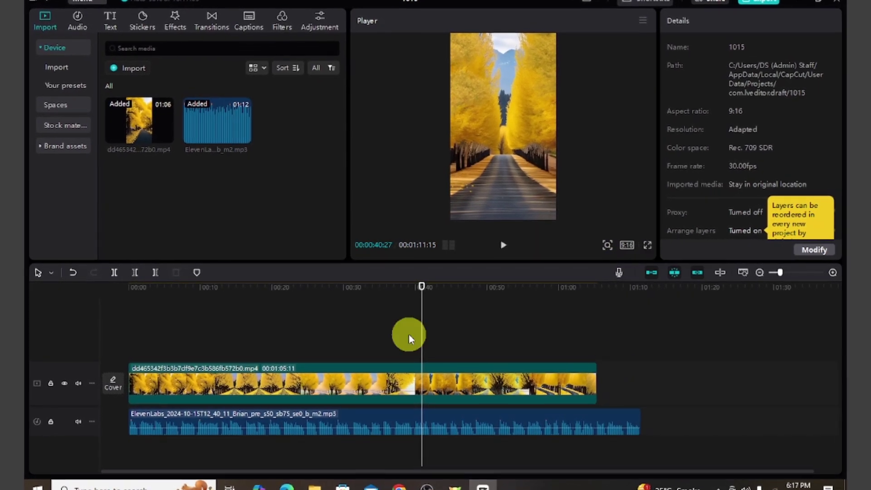
{"action": "left_click", "coordinate": [215, 345]}
{"action": "left_click", "coordinate": [263, 380]}
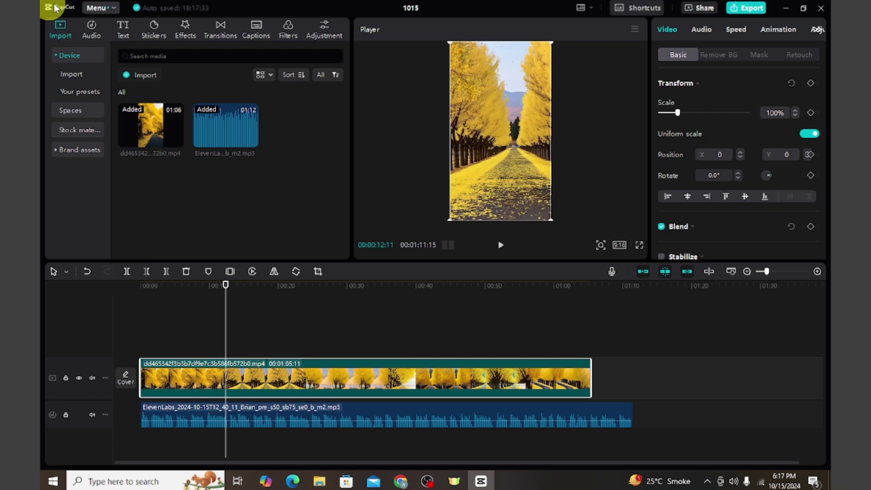
{"action": "left_click", "coordinate": [117, 25]}
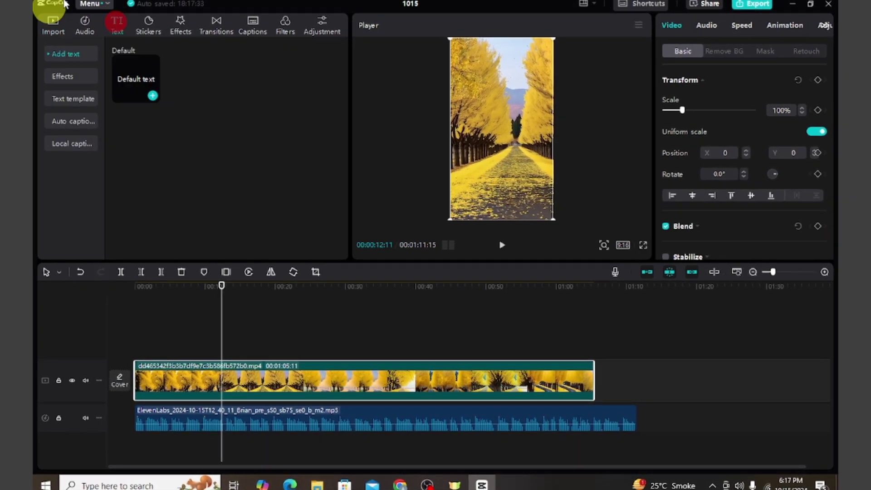
{"action": "left_click", "coordinate": [70, 120]}
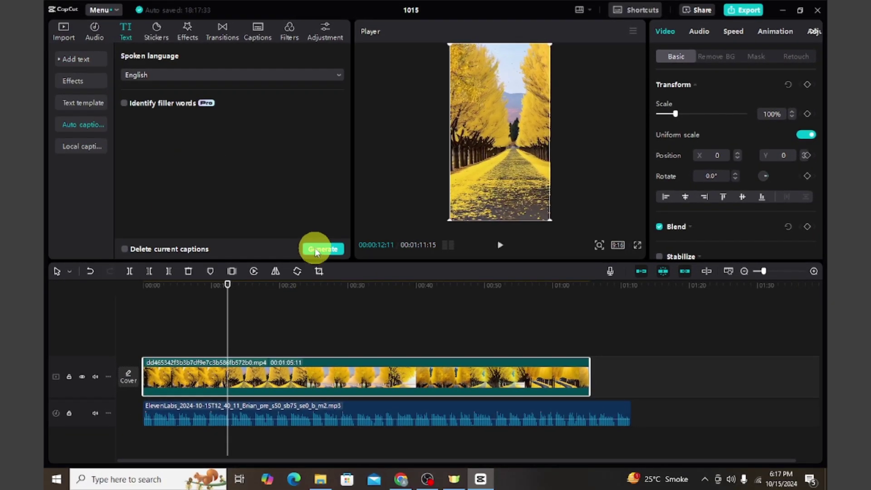
{"action": "left_click", "coordinate": [315, 250]}
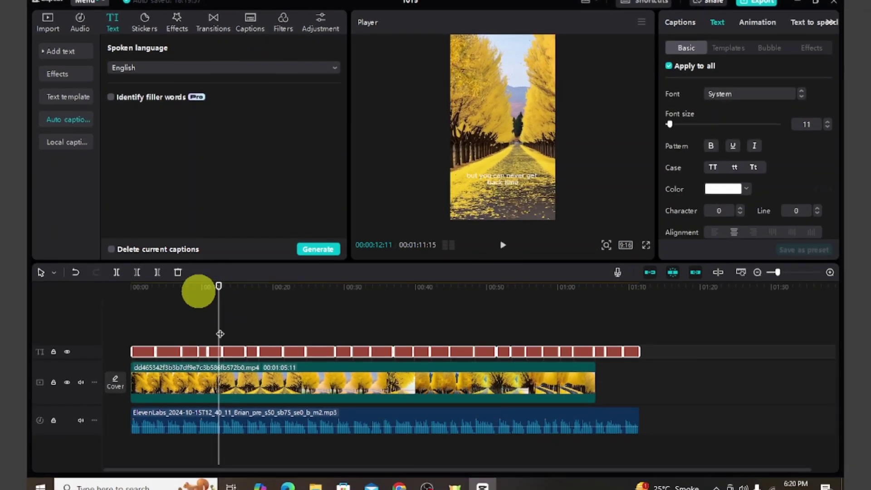
- Give the captions the Bounce Out caption animation
{"action": "left_click", "coordinate": [184, 294]}
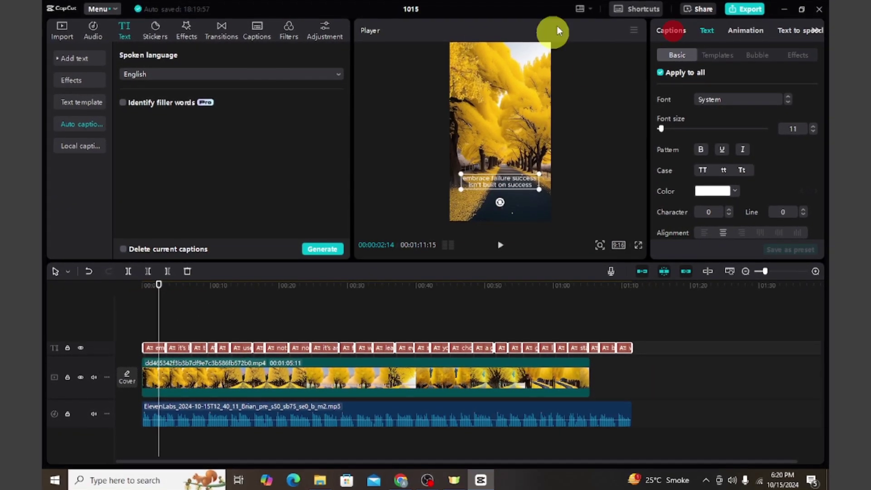
{"action": "left_click", "coordinate": [663, 30]}
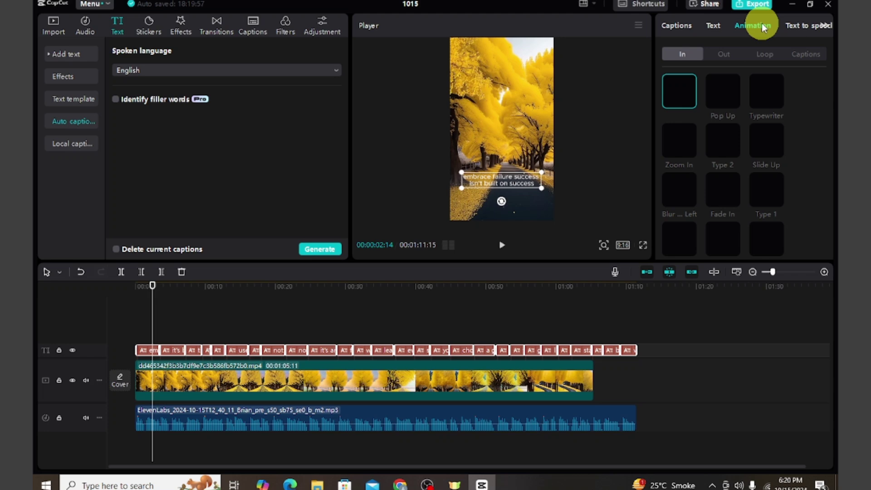
{"action": "left_click", "coordinate": [804, 52]}
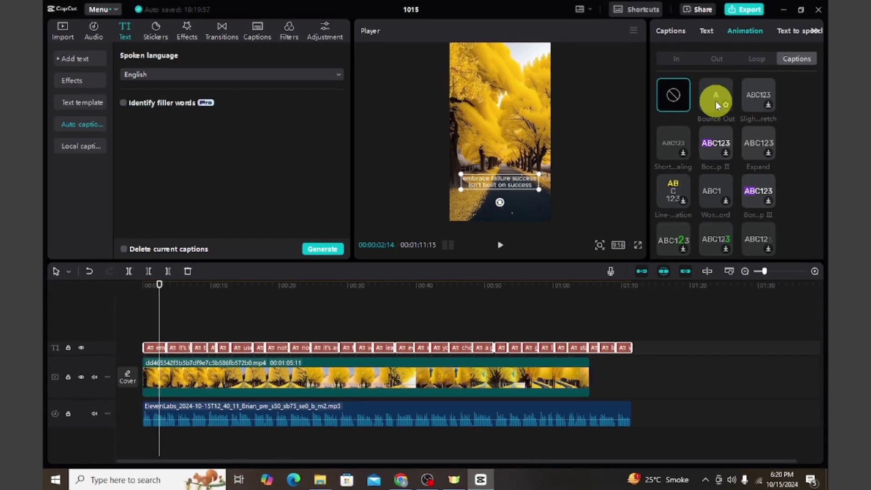
{"action": "left_click", "coordinate": [719, 98]}
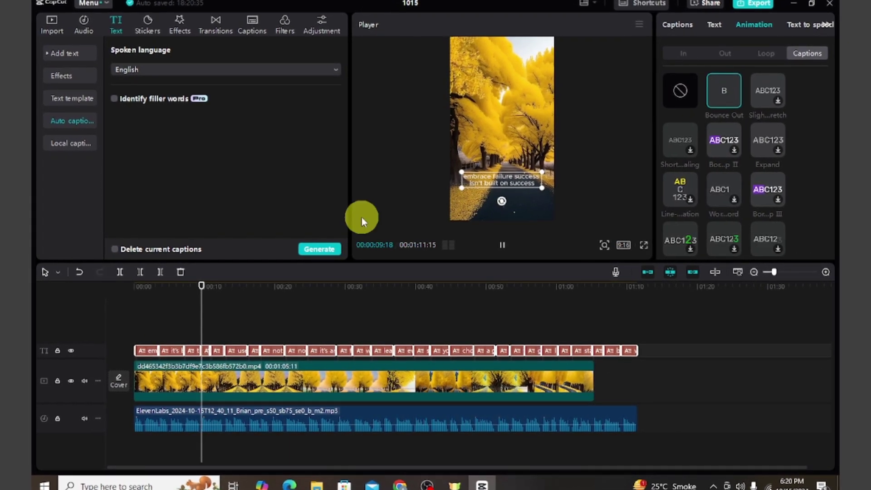
{"action": "left_click", "coordinate": [484, 175]}
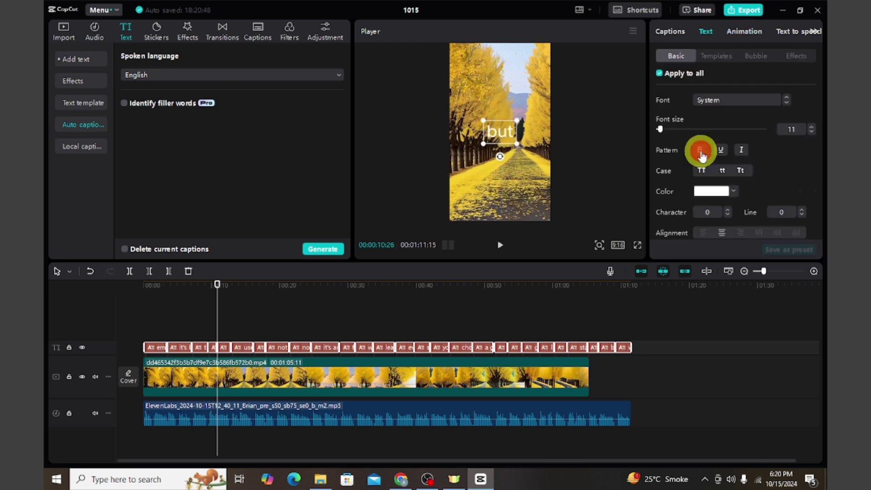
{"action": "scroll", "coordinate": [735, 177], "scroll_direction": "down", "scroll_amount": 3}
- Apply a green preset style, a 37% opacity background box and a shadow to the captions
{"action": "left_click", "coordinate": [754, 203]}
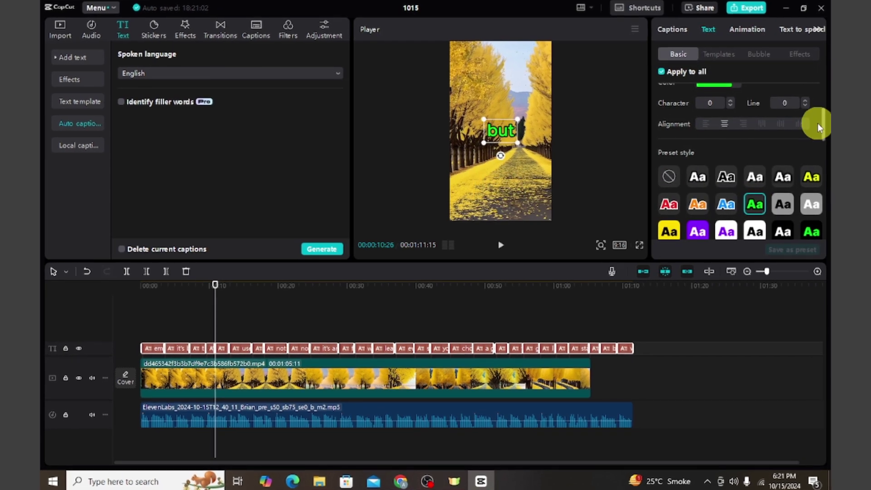
{"action": "left_click_drag", "start_coordinate": [818, 123], "coordinate": [826, 207]}
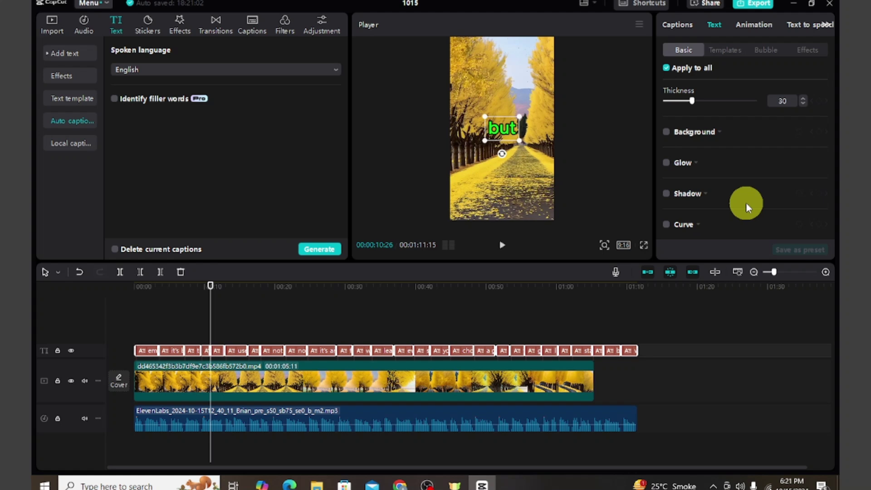
{"action": "left_click", "coordinate": [666, 132]}
{"action": "left_click_drag", "start_coordinate": [747, 231], "coordinate": [698, 232]}
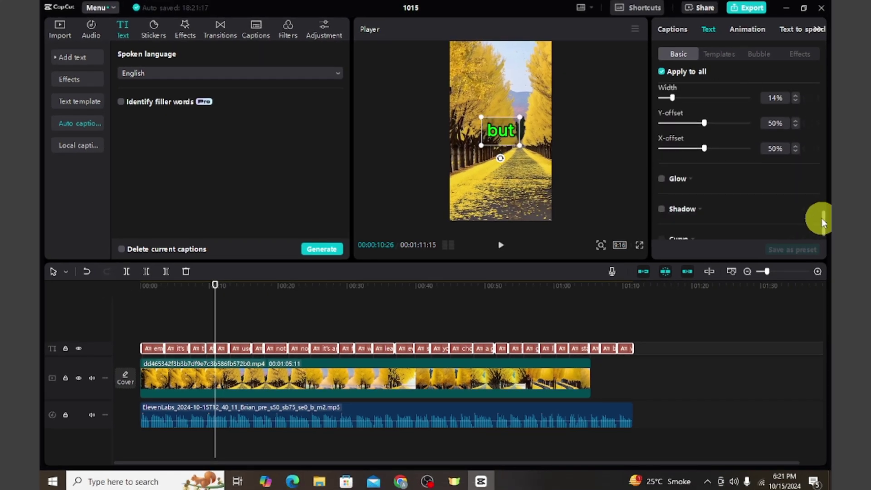
{"action": "left_click_drag", "start_coordinate": [824, 187], "coordinate": [824, 221]}
{"action": "left_click", "coordinate": [662, 196]}
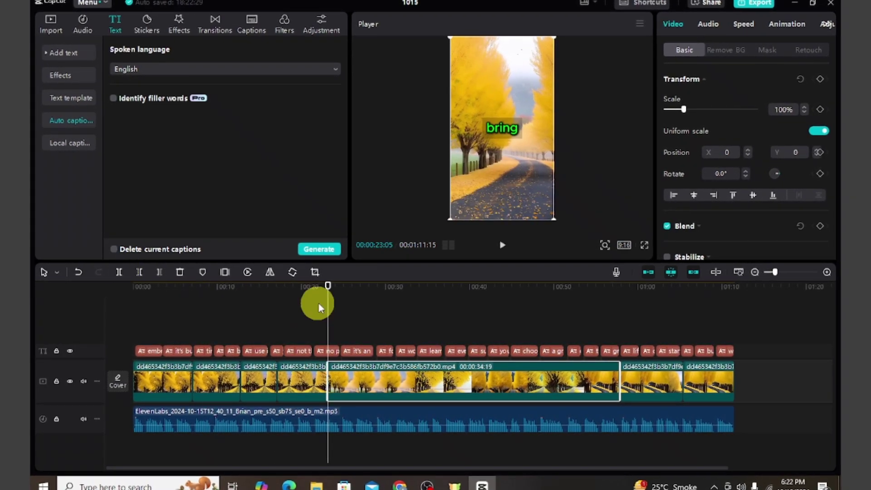
- Split the yellow-tree footage at two playhead positions further into the video
{"action": "mouse_move", "coordinate": [276, 311]}
{"action": "left_mouse_down"}
{"action": "mouse_move", "coordinate": [371, 318]}
{"action": "mouse_move", "coordinate": [409, 301]}
{"action": "left_mouse_up"}
{"action": "left_click", "coordinate": [118, 272]}
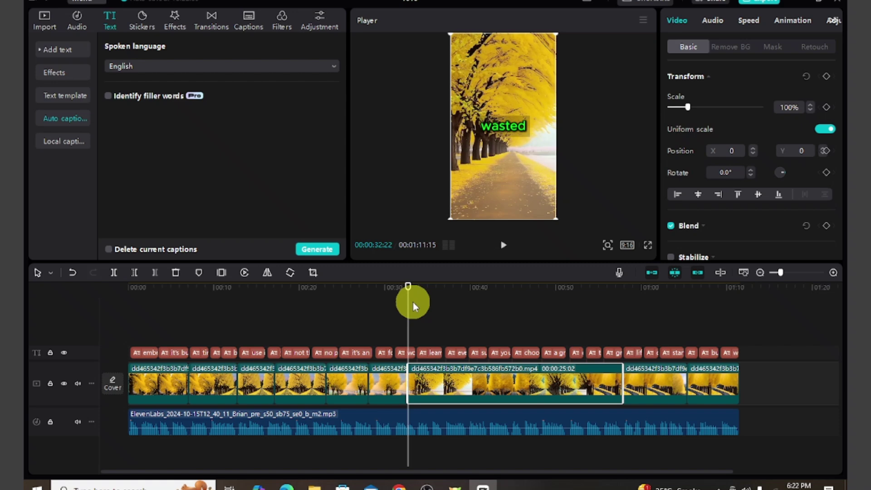
{"action": "left_click", "coordinate": [117, 273]}
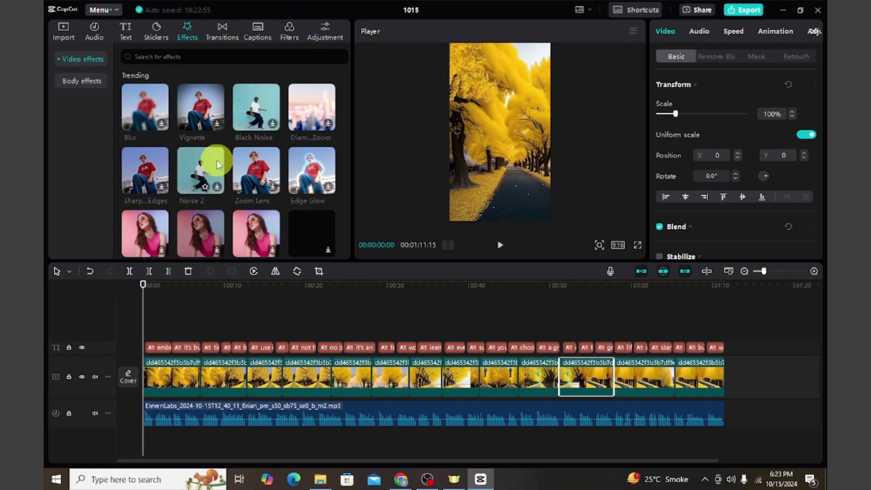
{"action": "scroll", "coordinate": [345, 74], "scroll_direction": "up", "scroll_amount": 3}
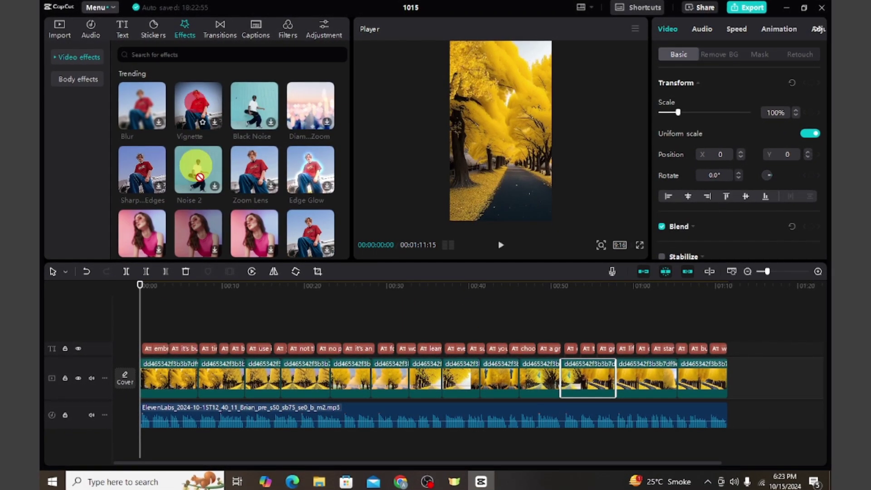
{"action": "left_click_drag", "start_coordinate": [195, 167], "coordinate": [159, 372]}
- Add Sharpen Edges and Vignette effects to the clips and stretch a Clear II filter across the video
{"action": "left_click_drag", "start_coordinate": [214, 127], "coordinate": [220, 278]}
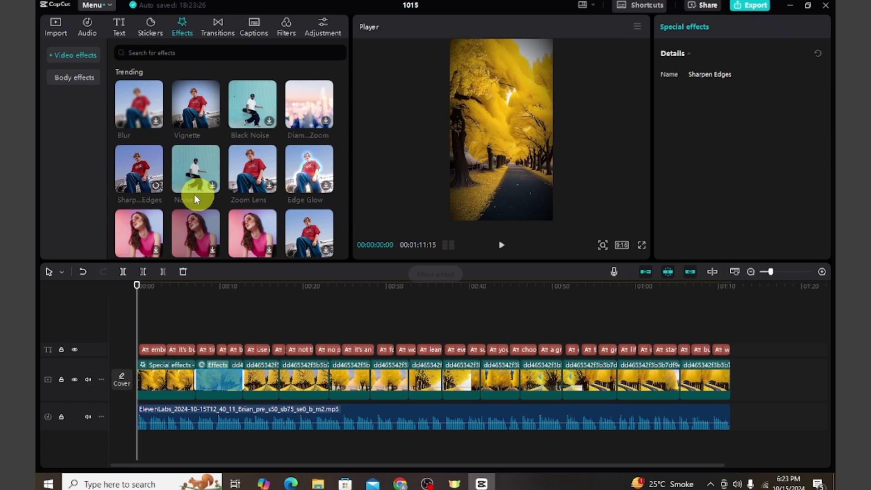
{"action": "mouse_move", "coordinate": [195, 195]}
{"action": "left_mouse_down"}
{"action": "mouse_move", "coordinate": [276, 299]}
{"action": "mouse_move", "coordinate": [272, 369]}
{"action": "left_mouse_up"}
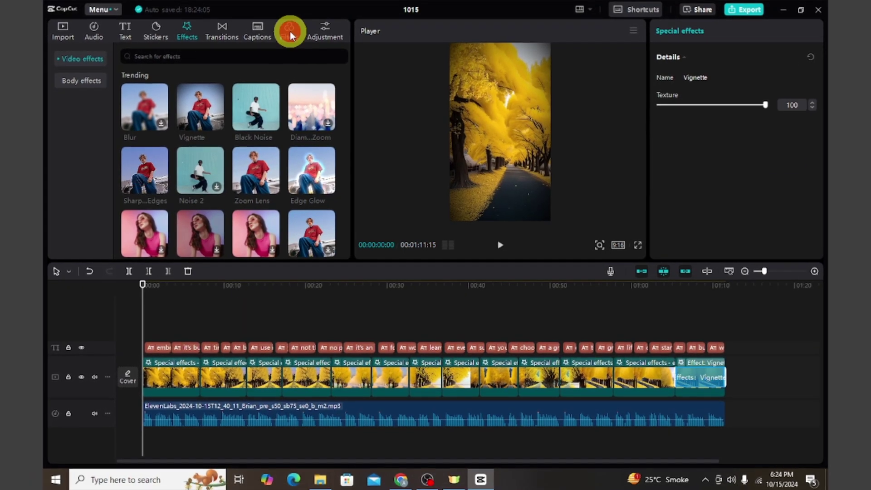
{"action": "left_click", "coordinate": [288, 32]}
{"action": "mouse_move", "coordinate": [259, 249]}
{"action": "left_mouse_down"}
{"action": "mouse_move", "coordinate": [146, 332]}
{"action": "mouse_move", "coordinate": [731, 333]}
{"action": "left_mouse_up"}
- Bring the Hear The Bells music file from the desktop onto a new audio track
{"action": "left_click", "coordinate": [712, 315]}
{"action": "left_click", "coordinate": [792, 4]}
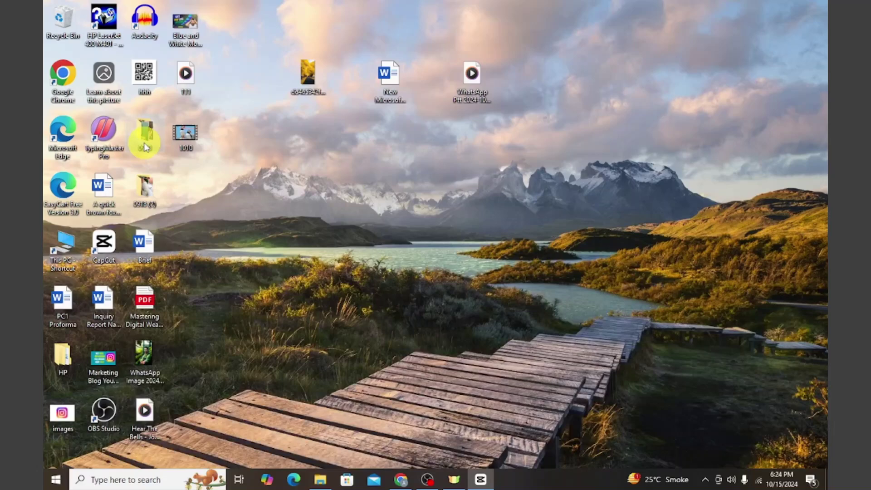
{"action": "left_click_drag", "start_coordinate": [143, 412], "coordinate": [481, 478]}
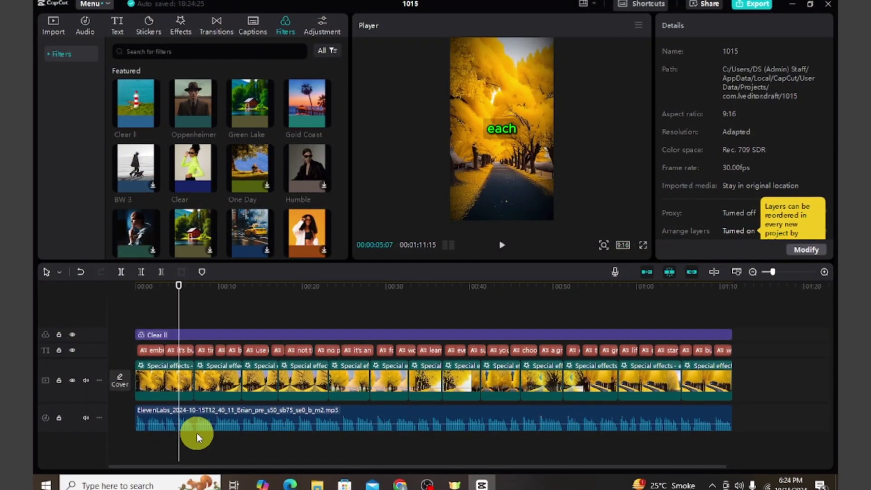
{"action": "left_click_drag", "start_coordinate": [481, 473], "coordinate": [184, 442]}
- Trim the music to end with the footage and lower its volume to -8.8dB
{"action": "left_click_drag", "start_coordinate": [178, 286], "coordinate": [116, 288]}
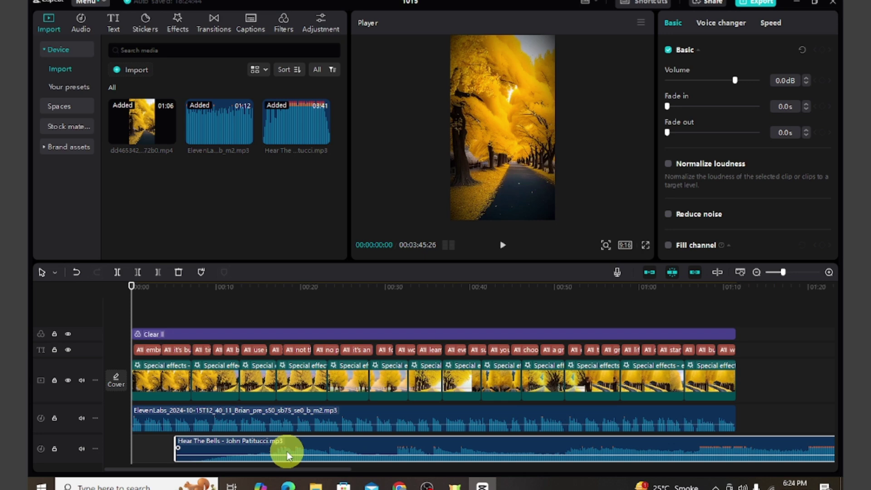
{"action": "left_click", "coordinate": [721, 310]}
{"action": "left_click", "coordinate": [168, 271]}
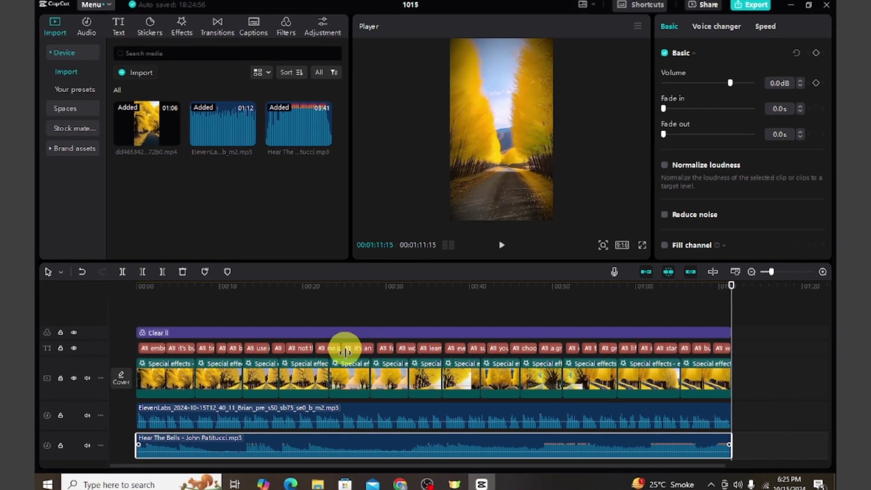
{"action": "left_click_drag", "start_coordinate": [362, 453], "coordinate": [359, 457]}
- Export the finished reel as a 1080p mp4
{"action": "key", "text": "Home"}
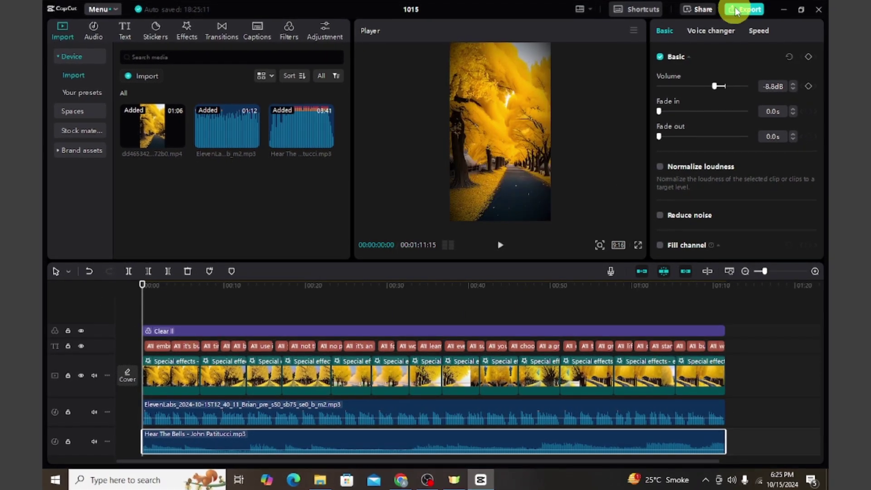
{"action": "left_click", "coordinate": [746, 8]}
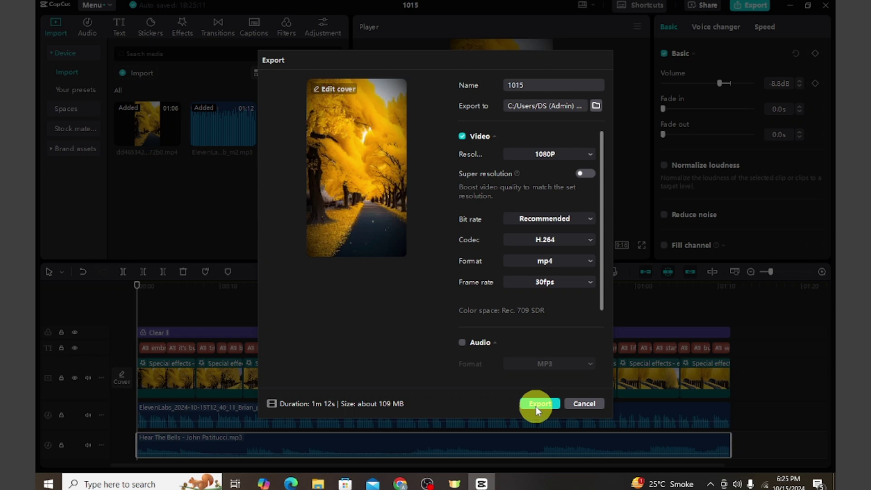
{"action": "left_click", "coordinate": [536, 406]}
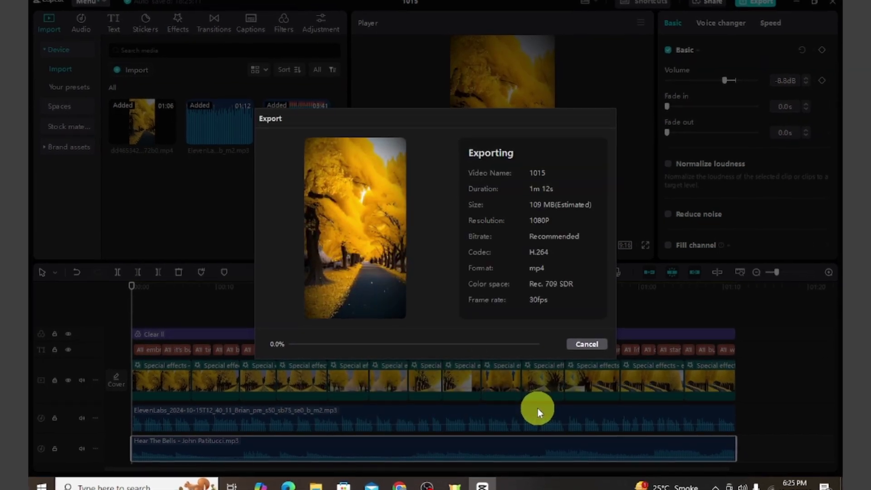